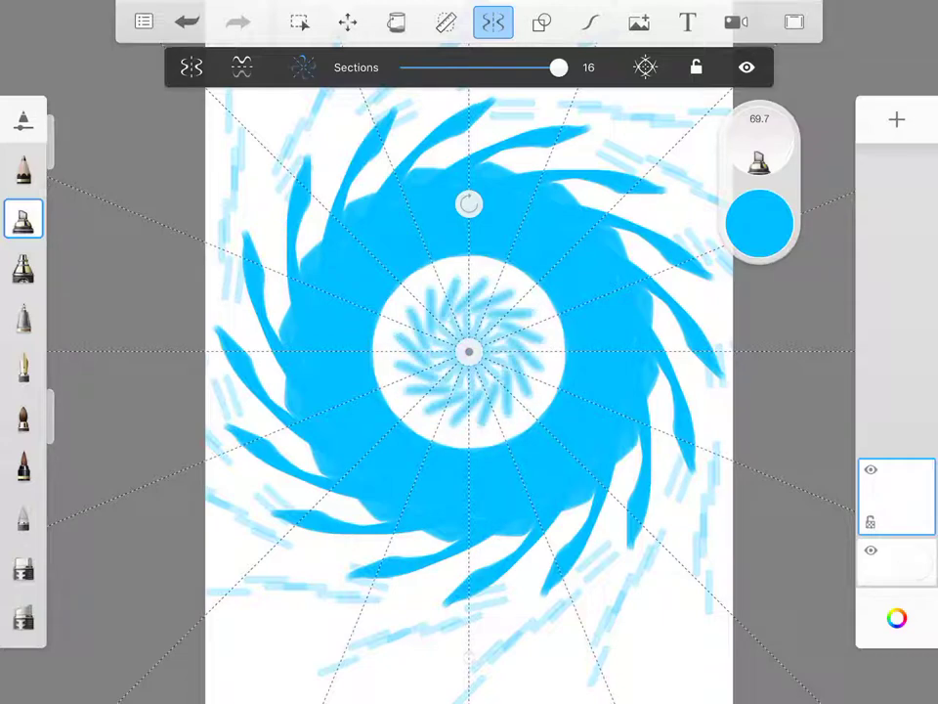
Undo the light-blue centre strokes, try Symmetry Y, then return to 16-section radial symmetry.
{"action": "left_click", "coordinate": [186, 21]}
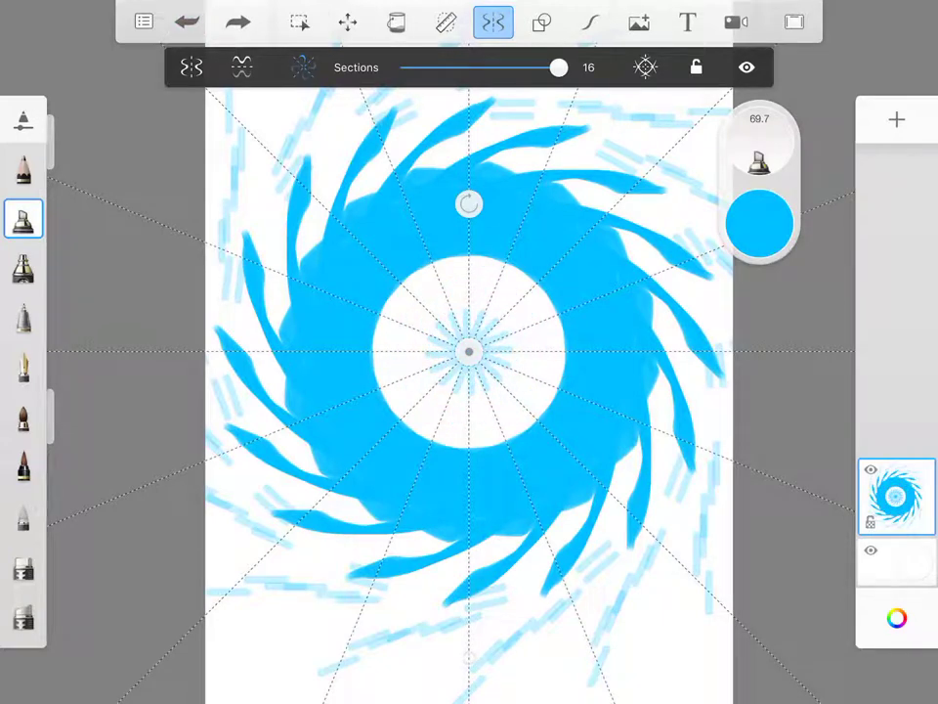
{"action": "left_click", "coordinate": [191, 66]}
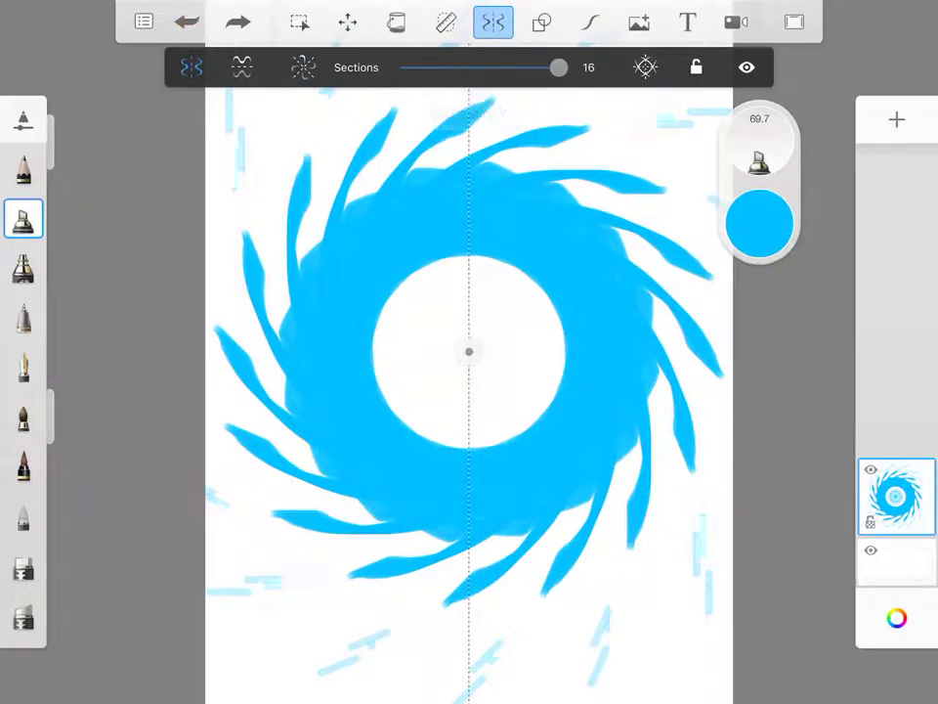
{"action": "left_click", "coordinate": [303, 67]}
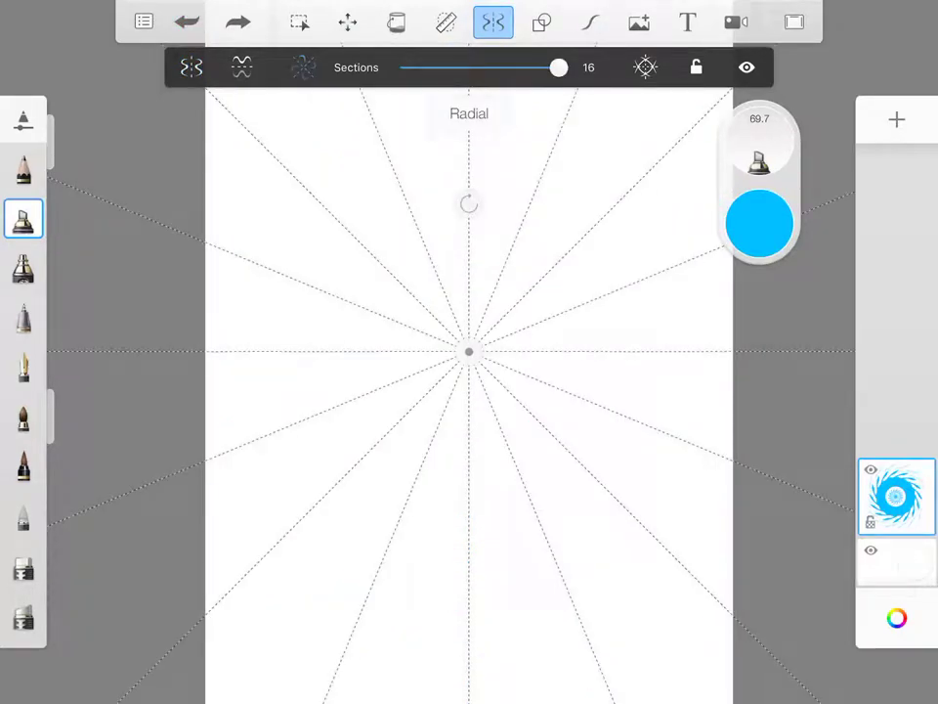
Paint a thick blue ring and fill it into a solid blue radial flower.
{"action": "left_click_drag", "start_coordinate": [362, 108], "coordinate": [508, 117]}
{"action": "left_click_drag", "start_coordinate": [391, 127], "coordinate": [547, 137]}
{"action": "left_click_drag", "start_coordinate": [430, 215], "coordinate": [509, 244]}
{"action": "left_click_drag", "start_coordinate": [411, 254], "coordinate": [361, 332]}
{"action": "left_click_drag", "start_coordinate": [313, 215], "coordinate": [391, 313]}
{"action": "left_click_drag", "start_coordinate": [254, 220], "coordinate": [313, 352]}
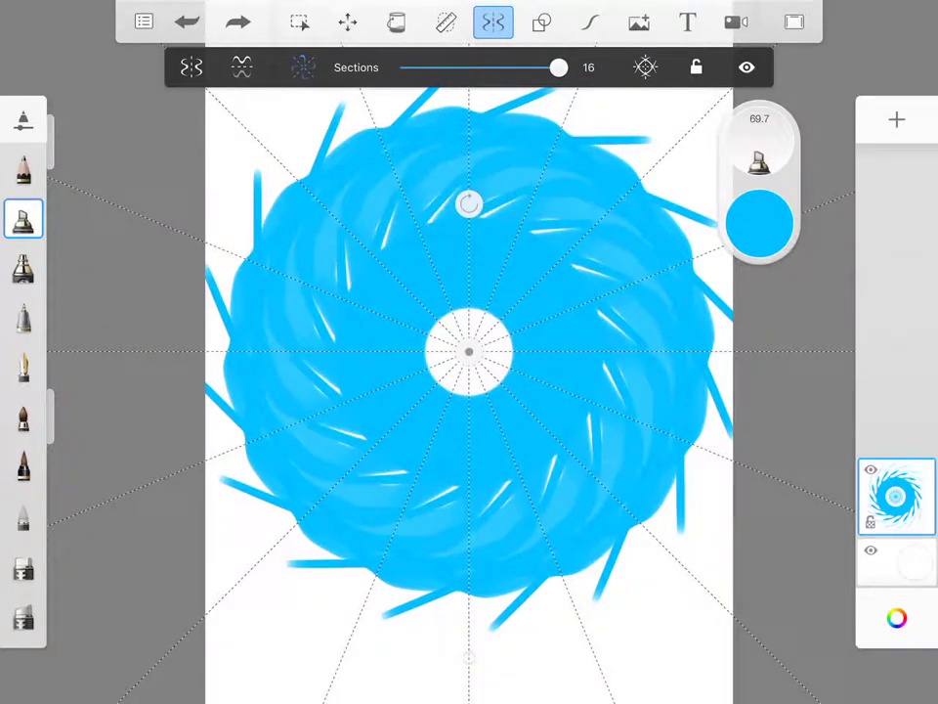
{"action": "left_click_drag", "start_coordinate": [391, 78], "coordinate": [499, 371]}
{"action": "left_click_drag", "start_coordinate": [273, 88], "coordinate": [430, 352]}
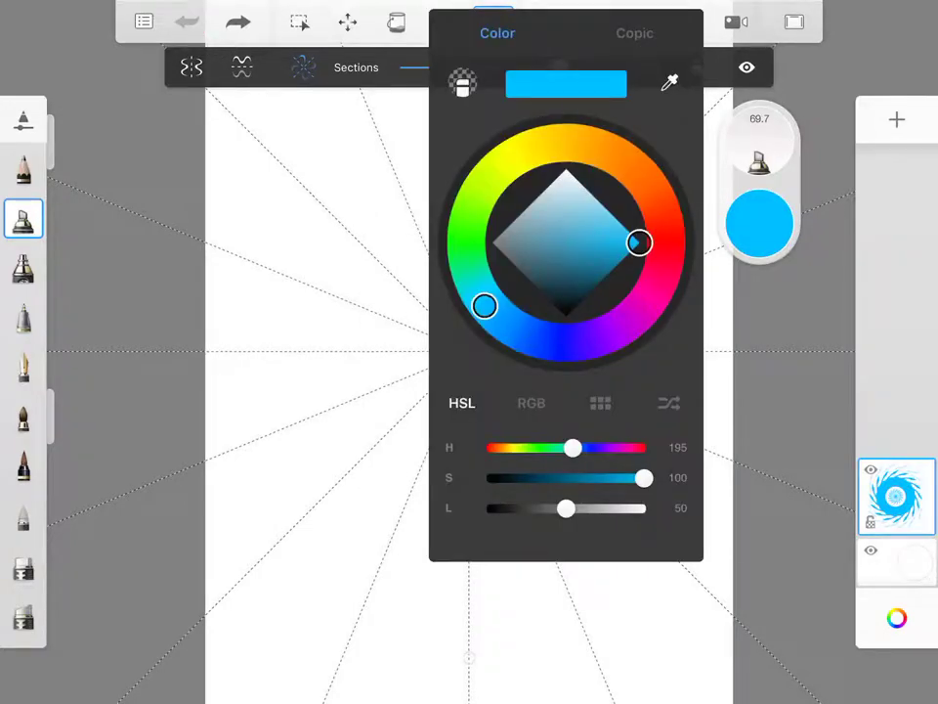
Switch the brush to red, paint a starburst and outer ring, then undo them.
{"action": "mouse_move", "coordinate": [484, 306]}
{"action": "left_mouse_down"}
{"action": "mouse_move", "coordinate": [665, 268]}
{"action": "mouse_move", "coordinate": [669, 249]}
{"action": "left_mouse_up"}
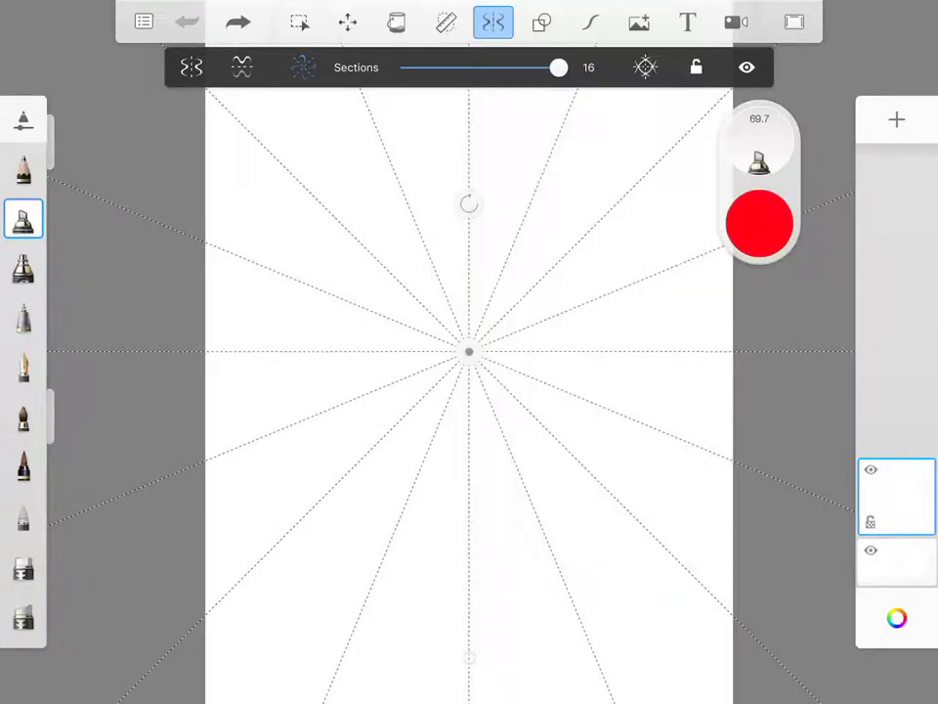
{"action": "mouse_move", "coordinate": [467, 146]}
{"action": "left_mouse_down"}
{"action": "mouse_move", "coordinate": [474, 113]}
{"action": "mouse_move", "coordinate": [469, 289]}
{"action": "left_mouse_up"}
{"action": "left_click_drag", "start_coordinate": [310, 562], "coordinate": [297, 672]}
{"action": "left_click", "coordinate": [187, 22]}
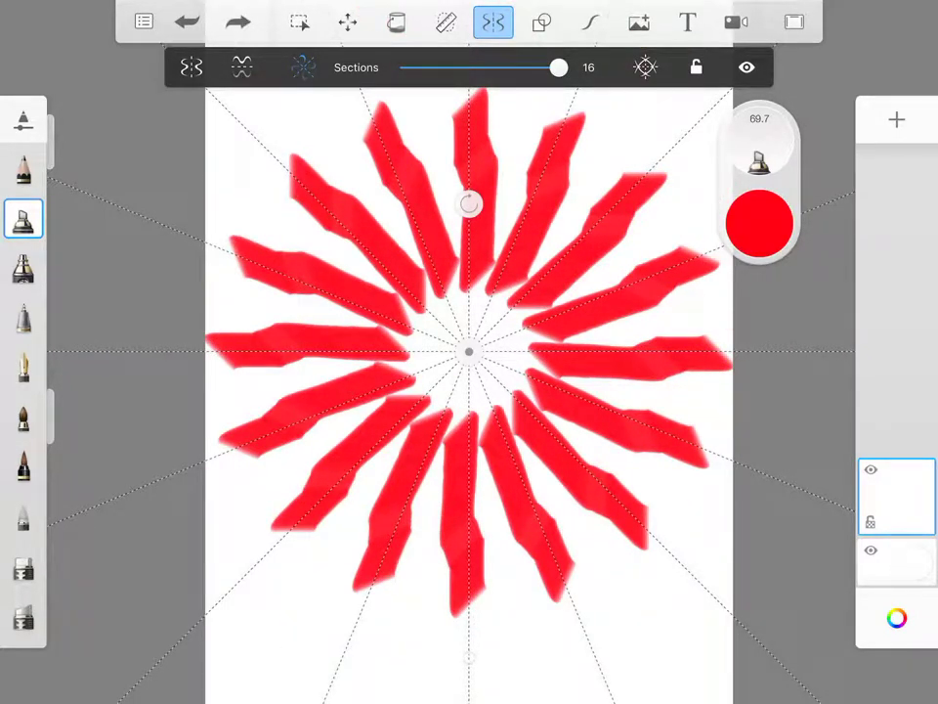
Paint a red ring of swooshes with a centre starburst, then undo it.
{"action": "left_click_drag", "start_coordinate": [284, 537], "coordinate": [220, 371]}
{"action": "left_click_drag", "start_coordinate": [323, 460], "coordinate": [293, 293]}
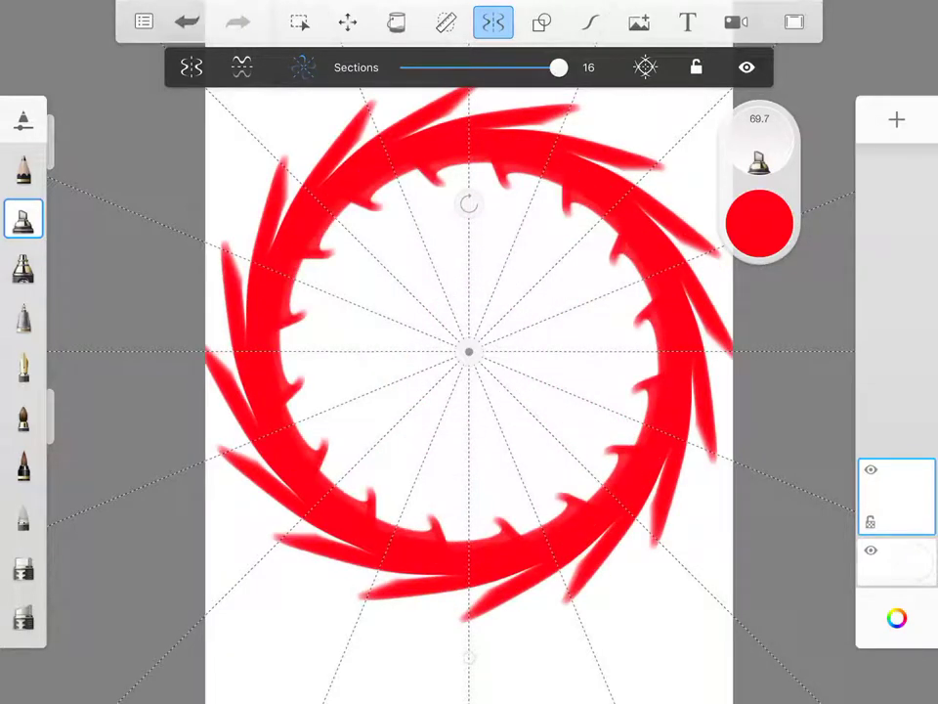
{"action": "left_click_drag", "start_coordinate": [460, 332], "coordinate": [401, 294]}
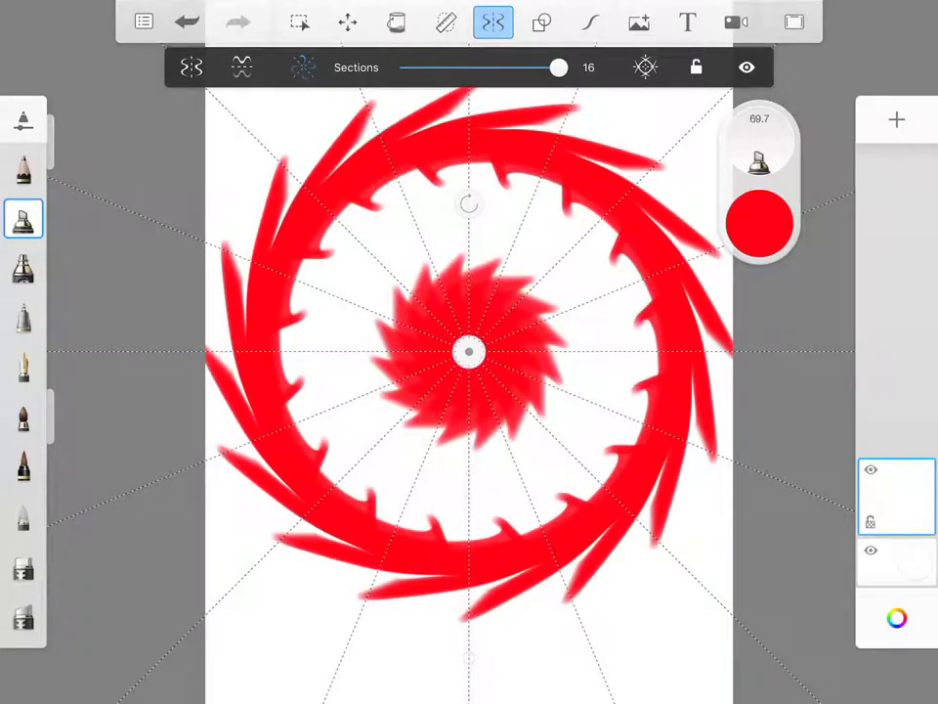
{"action": "left_click", "coordinate": [187, 22]}
Scatter rings of short pink dashes and add a small red ring around the centre.
{"action": "left_click_drag", "start_coordinate": [263, 176], "coordinate": [263, 215]}
{"action": "left_click_drag", "start_coordinate": [402, 298], "coordinate": [403, 337]}
{"action": "left_click_drag", "start_coordinate": [309, 215], "coordinate": [309, 254]}
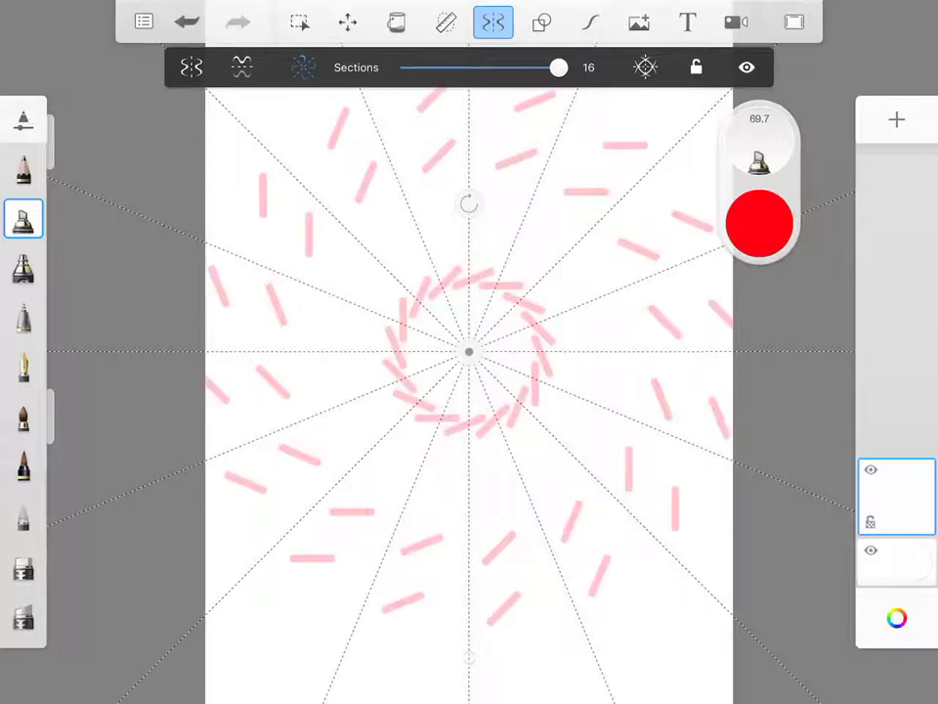
{"action": "left_click_drag", "start_coordinate": [383, 239], "coordinate": [383, 279]}
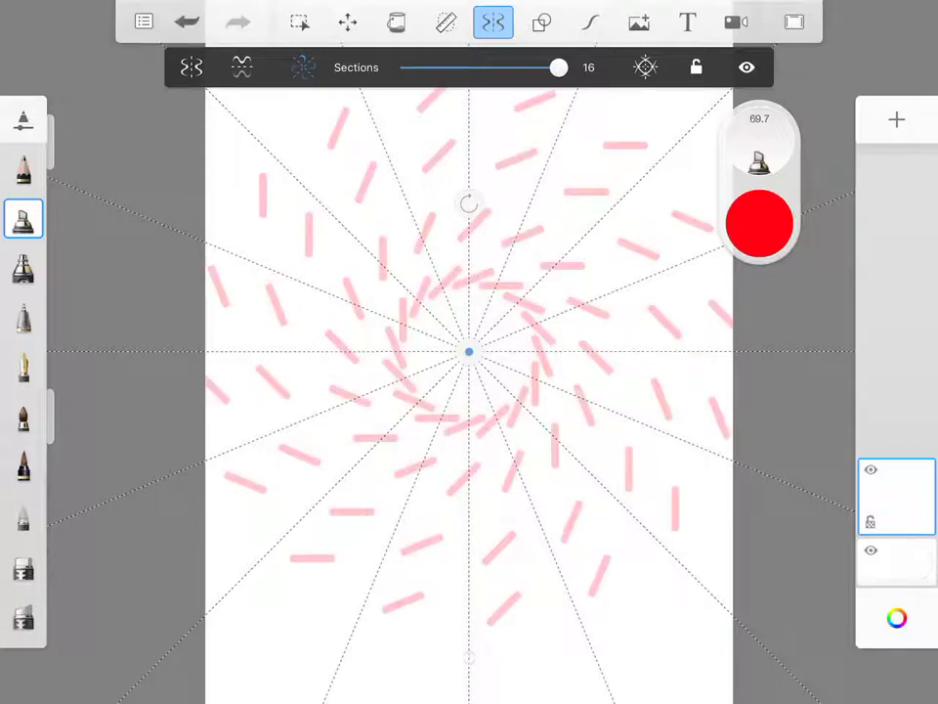
{"action": "left_click_drag", "start_coordinate": [469, 315], "coordinate": [469, 332]}
{"action": "left_click_drag", "start_coordinate": [695, 154], "coordinate": [709, 191]}
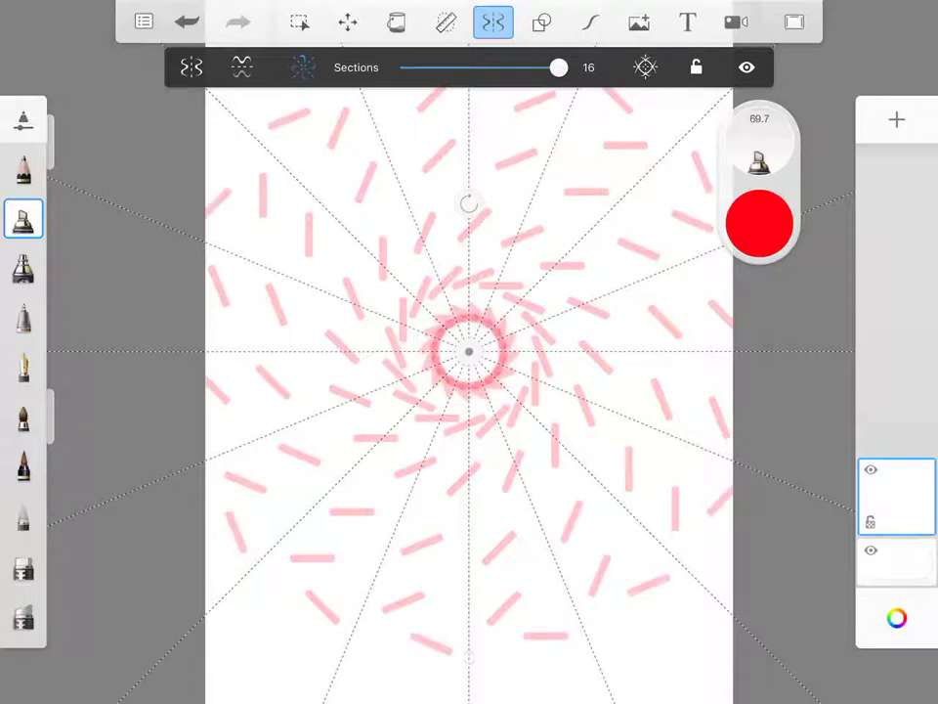
Paint large red swirling petals and bands, then undo back to the outer dash ring.
{"action": "left_click_drag", "start_coordinate": [255, 411], "coordinate": [235, 244]}
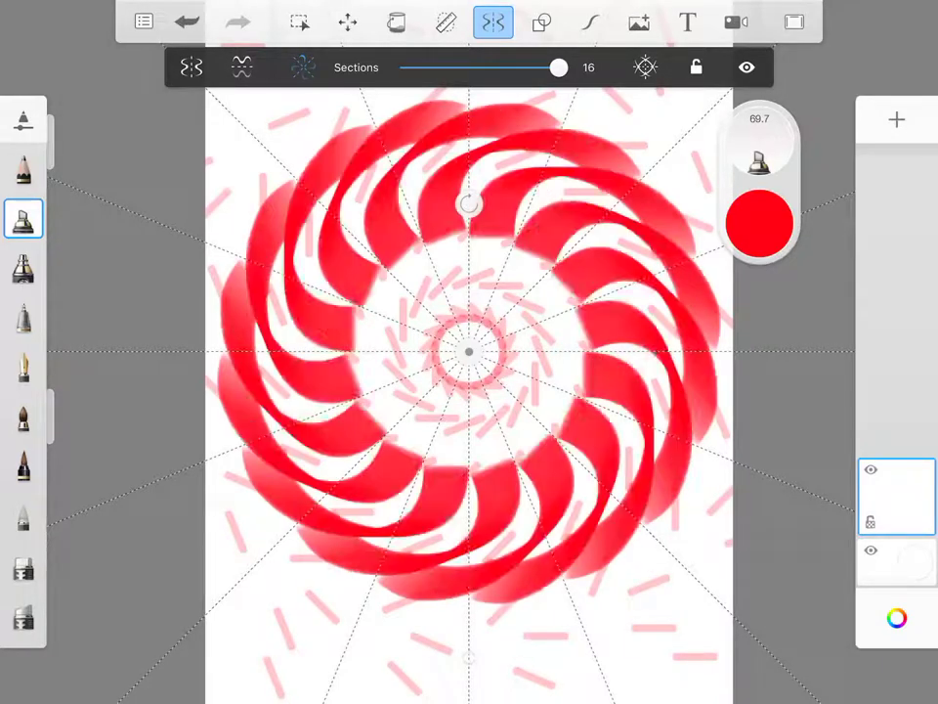
{"action": "left_click_drag", "start_coordinate": [440, 332], "coordinate": [283, 185]}
{"action": "left_click_drag", "start_coordinate": [234, 137], "coordinate": [430, 322]}
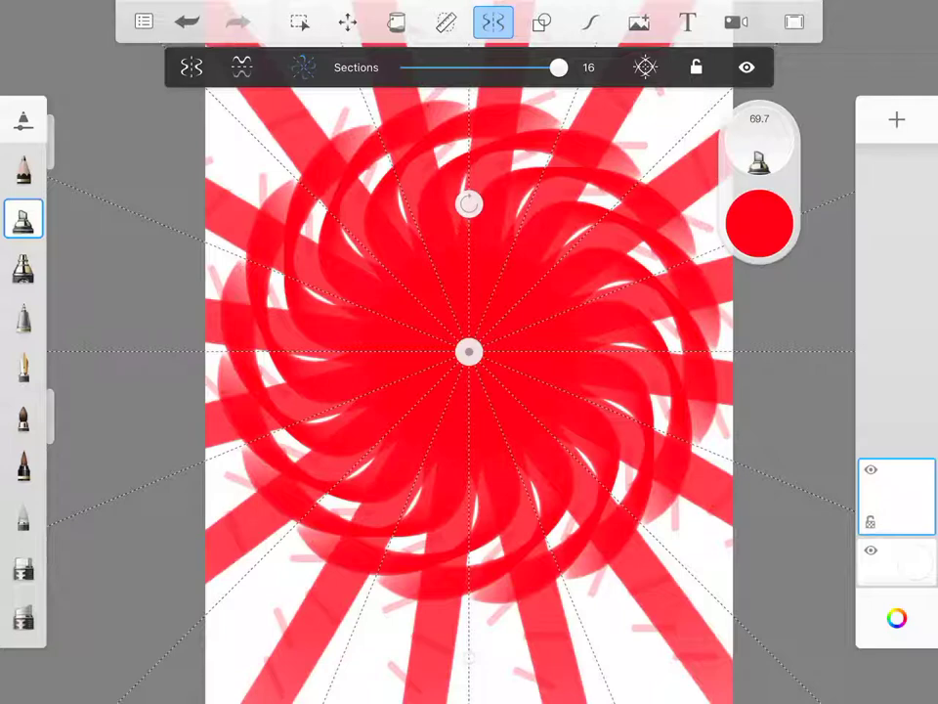
{"action": "left_click", "coordinate": [187, 21]}
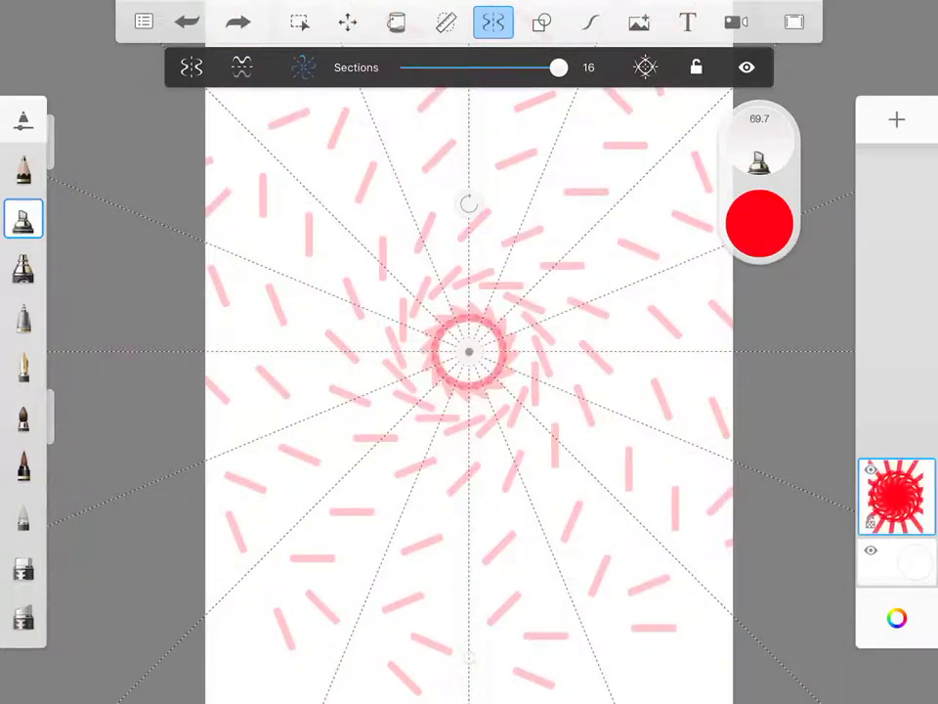
{"action": "left_click", "coordinate": [186, 22]}
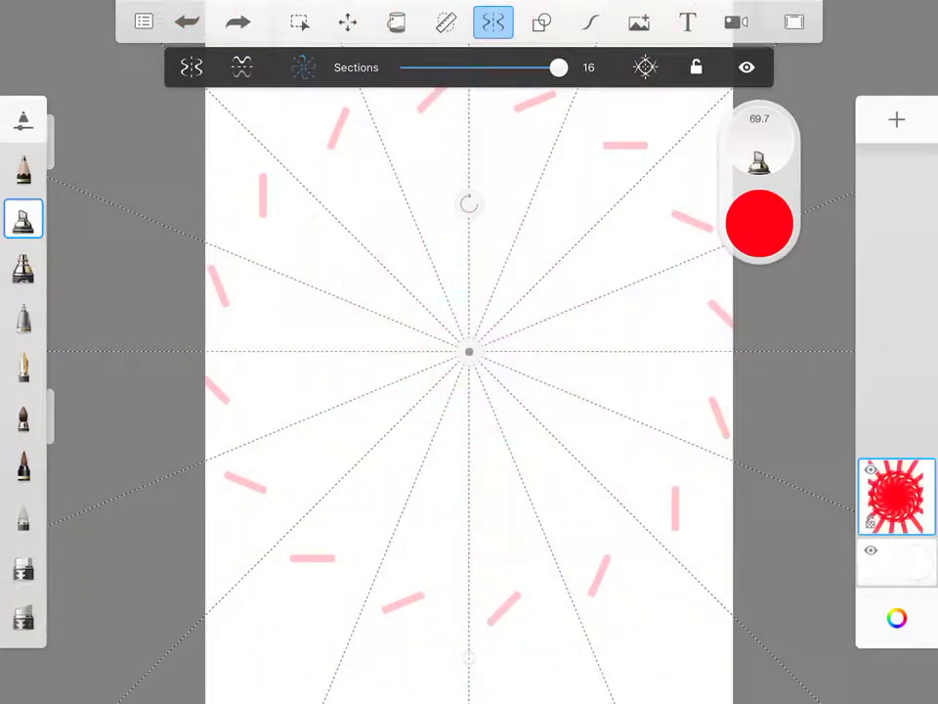
{"action": "left_click", "coordinate": [187, 21]}
Change the brush colour to green in the colour picker.
{"action": "left_click", "coordinate": [759, 224]}
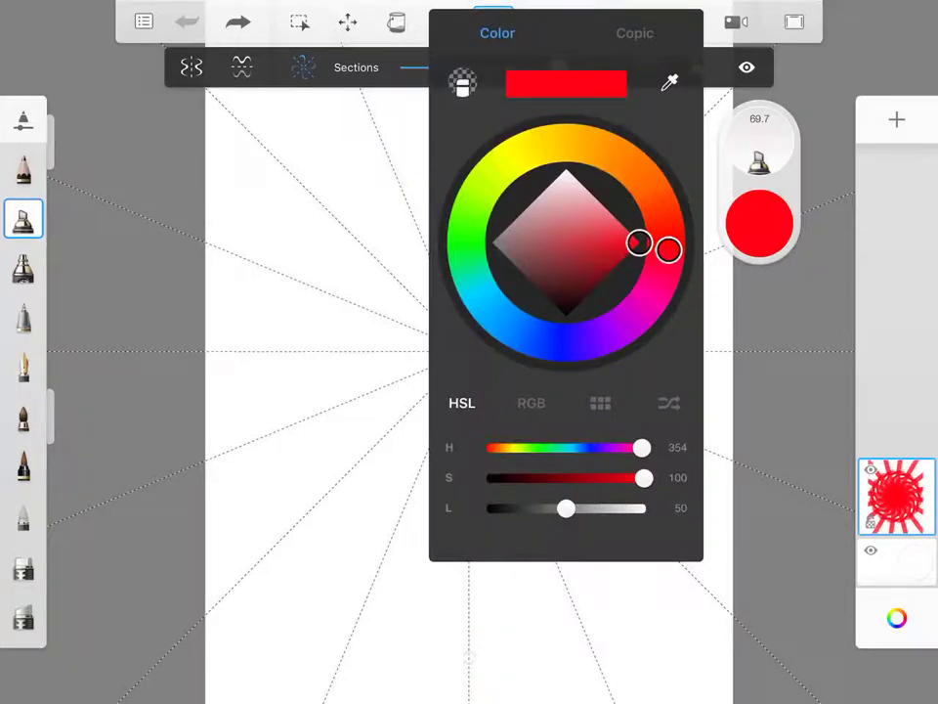
{"action": "left_click", "coordinate": [466, 217]}
{"action": "left_click", "coordinate": [760, 224]}
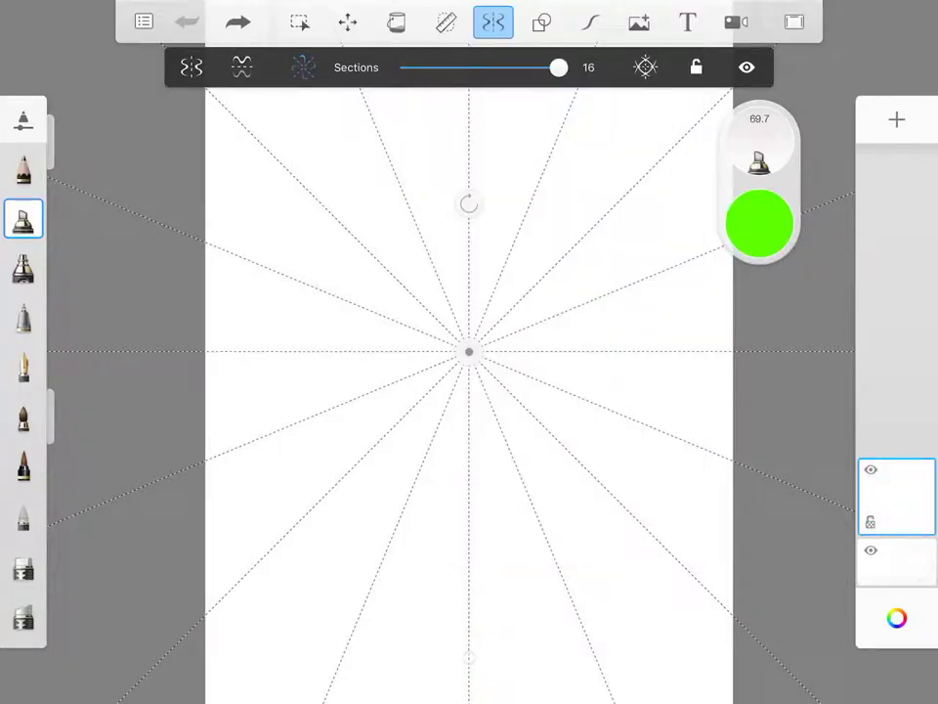
Paint a green toothed ring with a faint centre starburst, then undo it.
{"action": "mouse_move", "coordinate": [469, 108]}
{"action": "left_mouse_down"}
{"action": "mouse_move", "coordinate": [562, 122]}
{"action": "mouse_move", "coordinate": [625, 156]}
{"action": "left_mouse_up"}
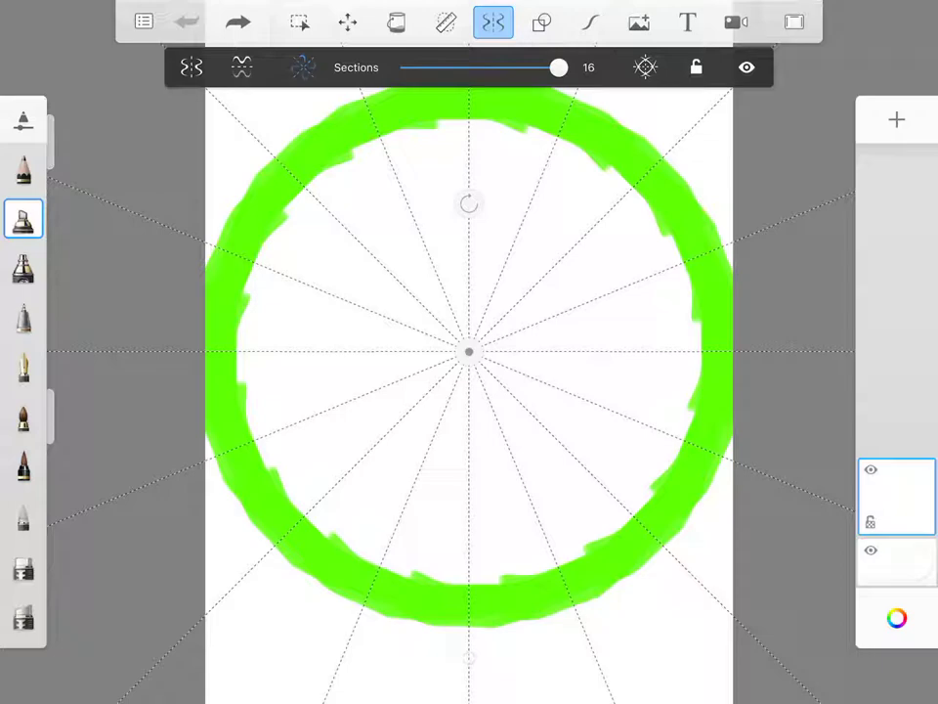
{"action": "left_click_drag", "start_coordinate": [489, 127], "coordinate": [508, 186]}
{"action": "left_click_drag", "start_coordinate": [333, 411], "coordinate": [386, 376]}
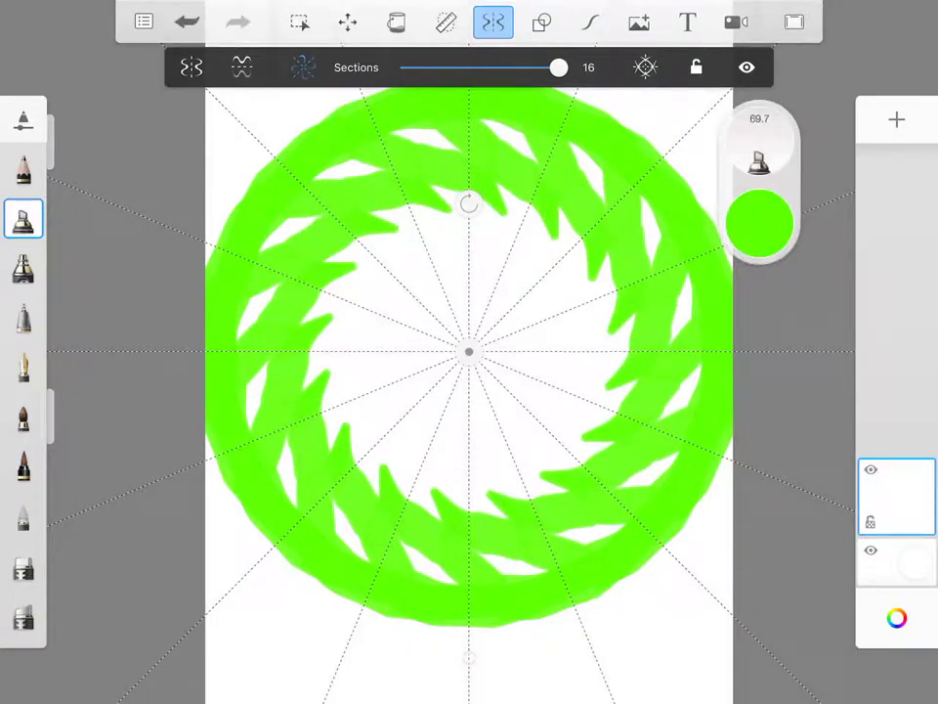
{"action": "left_click_drag", "start_coordinate": [420, 303], "coordinate": [474, 274]}
{"action": "left_click_drag", "start_coordinate": [210, 293], "coordinate": [196, 273]}
{"action": "left_click_drag", "start_coordinate": [230, 196], "coordinate": [215, 166]}
{"action": "left_click_drag", "start_coordinate": [220, 459], "coordinate": [205, 489]}
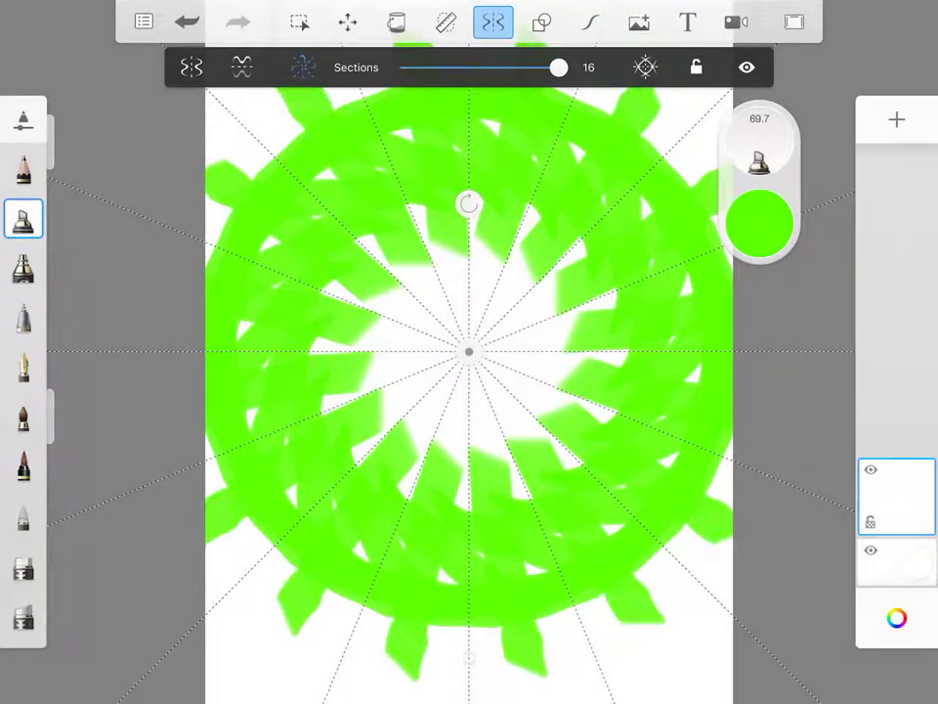
{"action": "left_click_drag", "start_coordinate": [440, 323], "coordinate": [454, 334]}
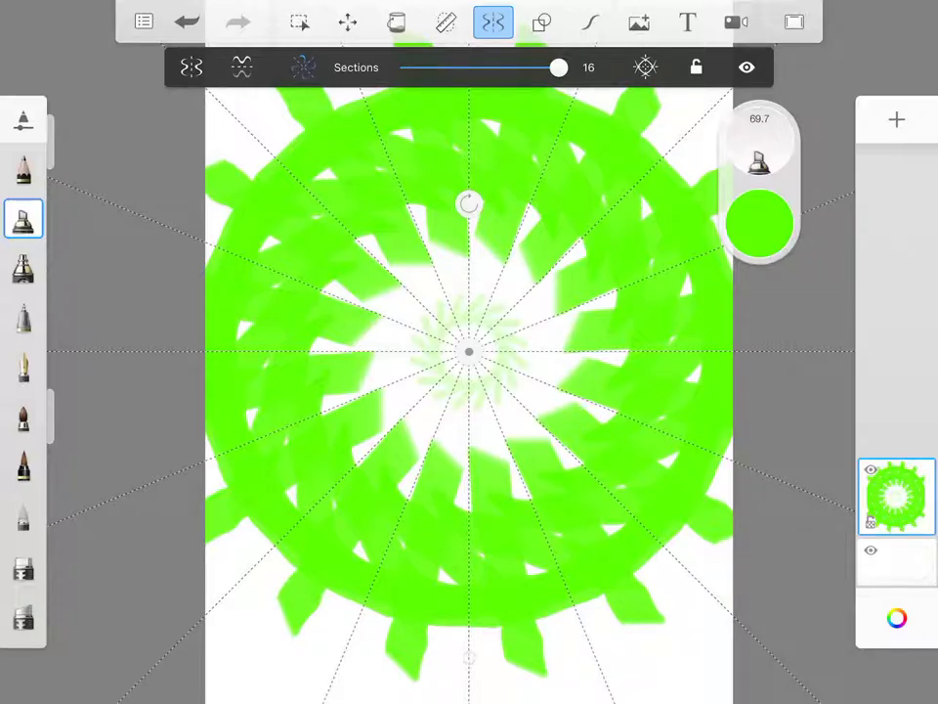
{"action": "key", "text": "ctrl+z"}
{"action": "key", "text": "ctrl+z"}
{"action": "key", "text": "ctrl+z"}
{"action": "key", "text": "ctrl+z"}
{"action": "key", "text": "ctrl+z"}
{"action": "key", "text": "ctrl+z"}
Set the paint colour to purple with the hue ring and saturation adjustment.
{"action": "left_click", "coordinate": [759, 224]}
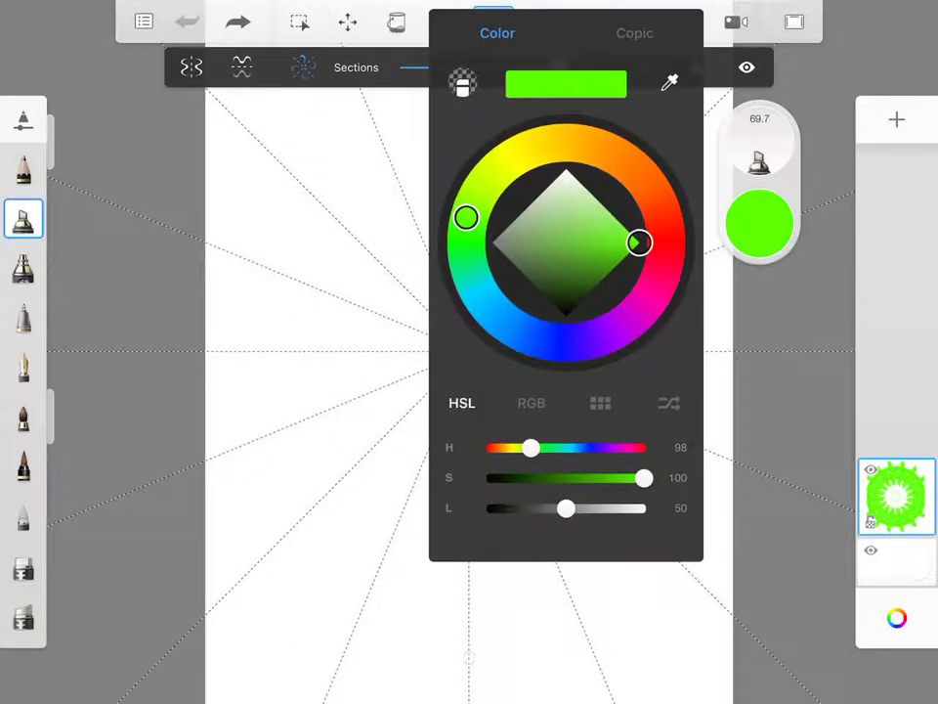
{"action": "mouse_move", "coordinate": [466, 217]}
{"action": "left_mouse_down"}
{"action": "mouse_move", "coordinate": [601, 145]}
{"action": "mouse_move", "coordinate": [555, 141]}
{"action": "left_mouse_up"}
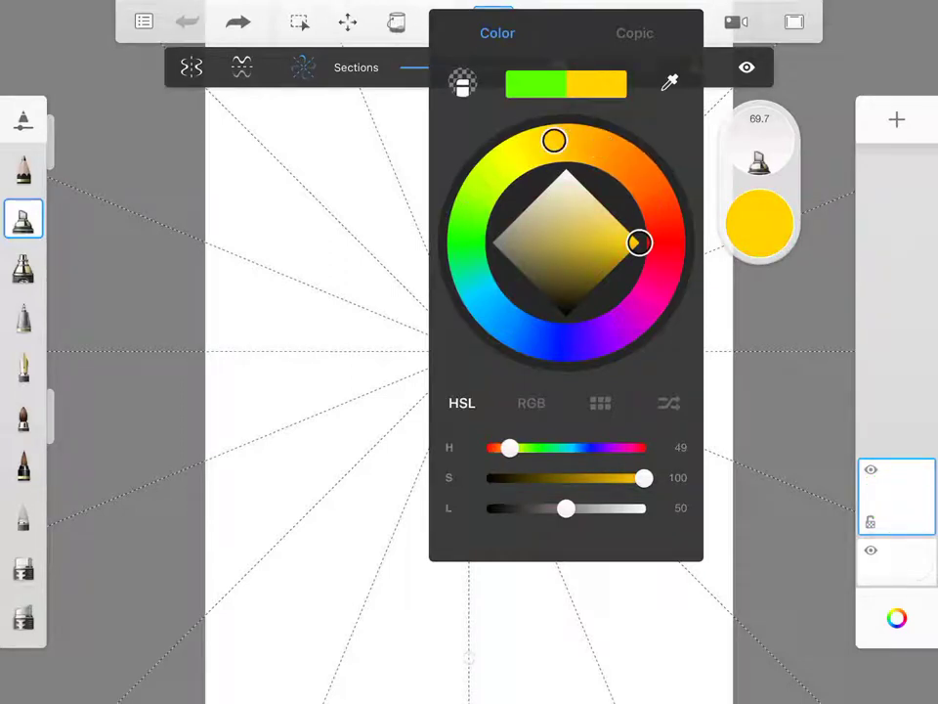
{"action": "mouse_move", "coordinate": [644, 478]}
{"action": "left_mouse_down"}
{"action": "mouse_move", "coordinate": [618, 478]}
{"action": "mouse_move", "coordinate": [641, 478]}
{"action": "left_mouse_up"}
{"action": "mouse_move", "coordinate": [554, 141]}
{"action": "left_mouse_down"}
{"action": "mouse_move", "coordinate": [517, 332]}
{"action": "mouse_move", "coordinate": [656, 291]}
{"action": "mouse_move", "coordinate": [668, 253]}
{"action": "mouse_move", "coordinate": [647, 305]}
{"action": "mouse_move", "coordinate": [624, 327]}
{"action": "left_mouse_up"}
{"action": "left_click", "coordinate": [759, 224]}
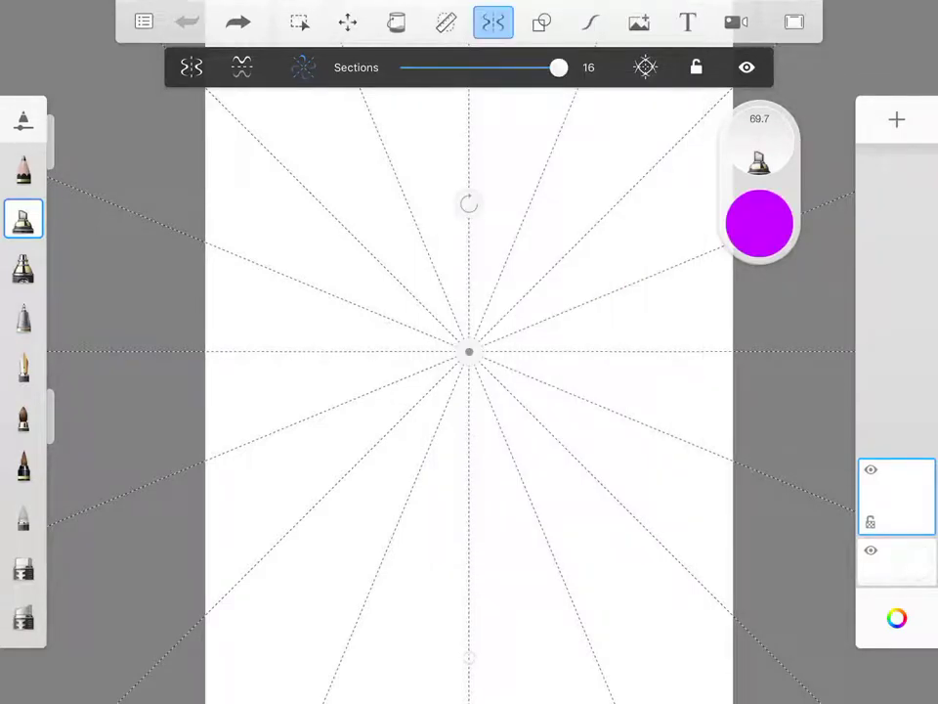
Try and undo a purple flower, then paint a dense thick purple double ring.
{"action": "mouse_move", "coordinate": [445, 186]}
{"action": "left_mouse_down"}
{"action": "mouse_move", "coordinate": [435, 278]}
{"action": "mouse_move", "coordinate": [445, 313]}
{"action": "left_mouse_up"}
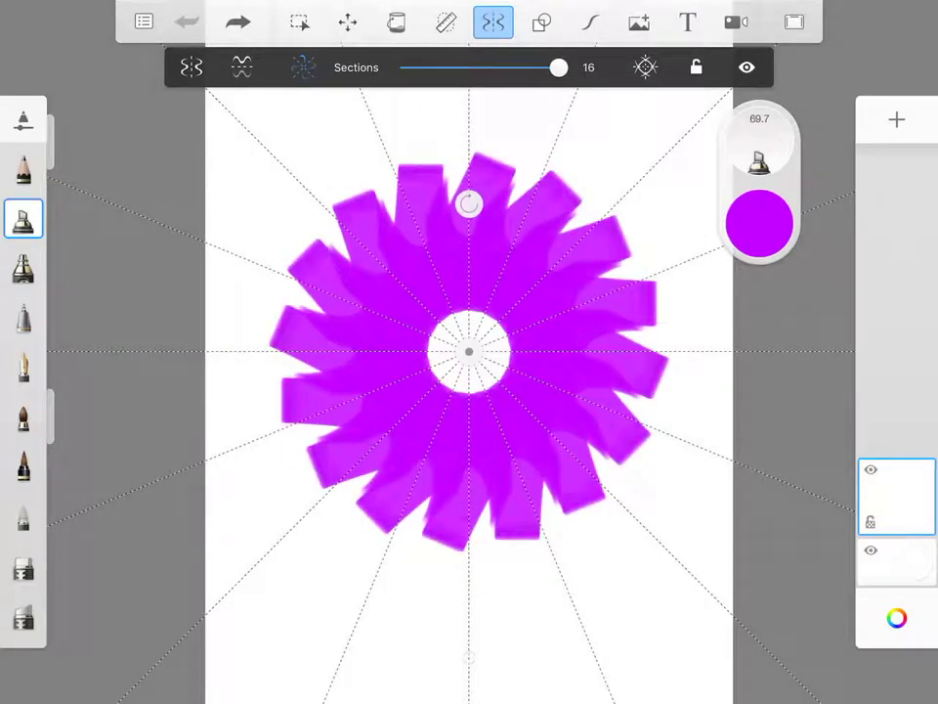
{"action": "key", "text": "ctrl+z"}
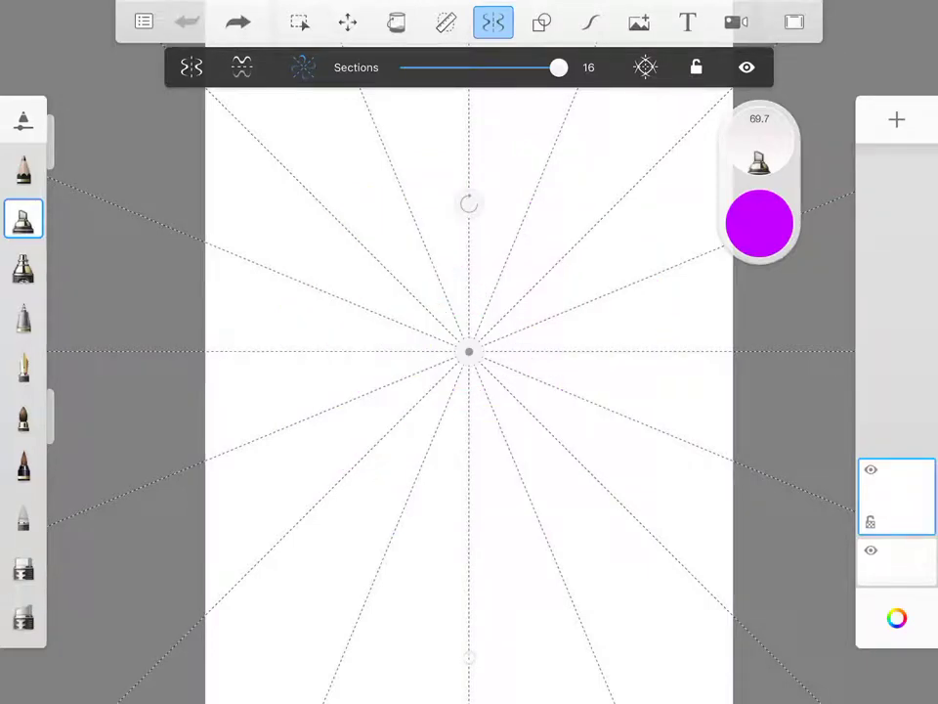
{"action": "mouse_move", "coordinate": [498, 163]}
{"action": "left_mouse_down"}
{"action": "mouse_move", "coordinate": [570, 150]}
{"action": "mouse_move", "coordinate": [625, 190]}
{"action": "left_mouse_up"}
{"action": "left_click_drag", "start_coordinate": [548, 117], "coordinate": [645, 171]}
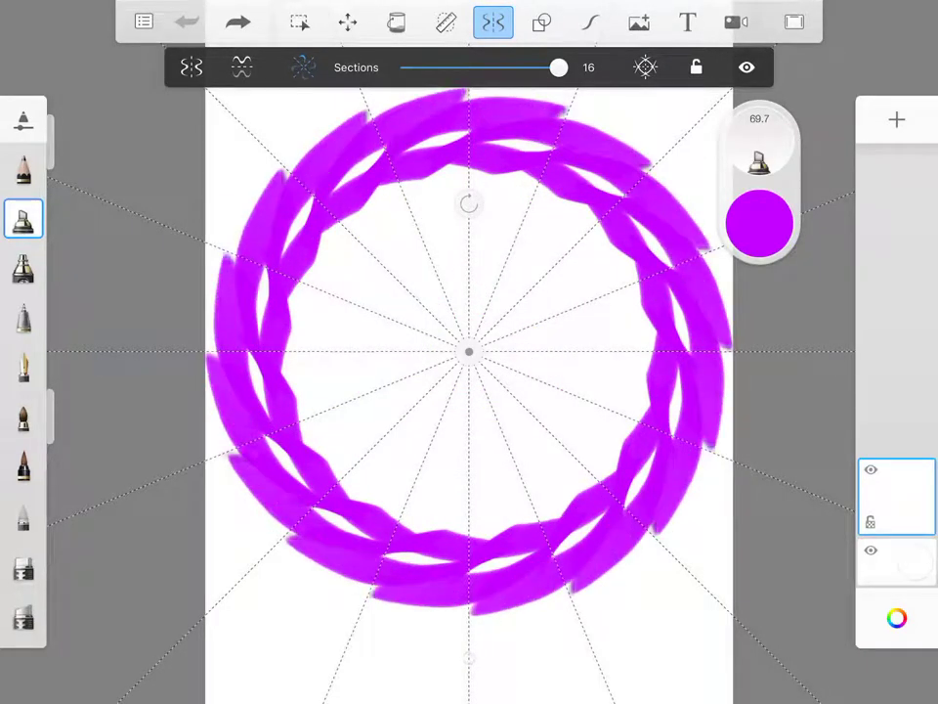
{"action": "left_click_drag", "start_coordinate": [254, 166], "coordinate": [332, 108]}
Fill the ring with purple spiral blades, leaving small white square gaps.
{"action": "left_click_drag", "start_coordinate": [489, 98], "coordinate": [586, 215]}
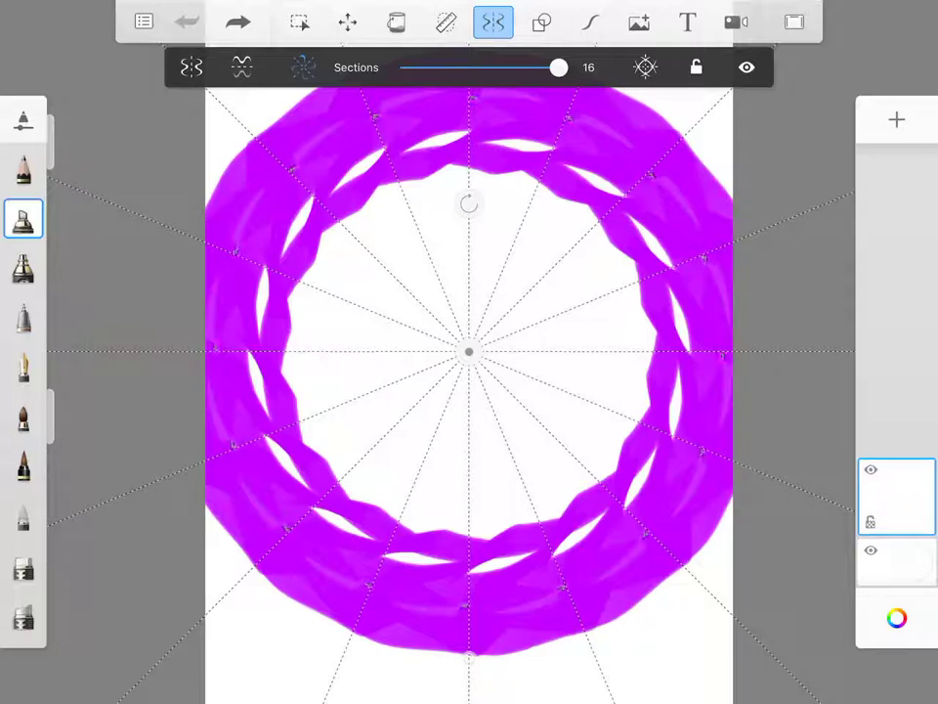
{"action": "left_click_drag", "start_coordinate": [439, 254], "coordinate": [284, 176]}
{"action": "mouse_move", "coordinate": [426, 332]}
{"action": "left_mouse_down"}
{"action": "mouse_move", "coordinate": [283, 196]}
{"action": "mouse_move", "coordinate": [415, 210]}
{"action": "mouse_move", "coordinate": [293, 211]}
{"action": "mouse_move", "coordinate": [381, 174]}
{"action": "left_mouse_up"}
{"action": "left_click_drag", "start_coordinate": [391, 303], "coordinate": [313, 224]}
{"action": "left_click_drag", "start_coordinate": [430, 337], "coordinate": [342, 377]}
{"action": "left_click_drag", "start_coordinate": [440, 313], "coordinate": [332, 244]}
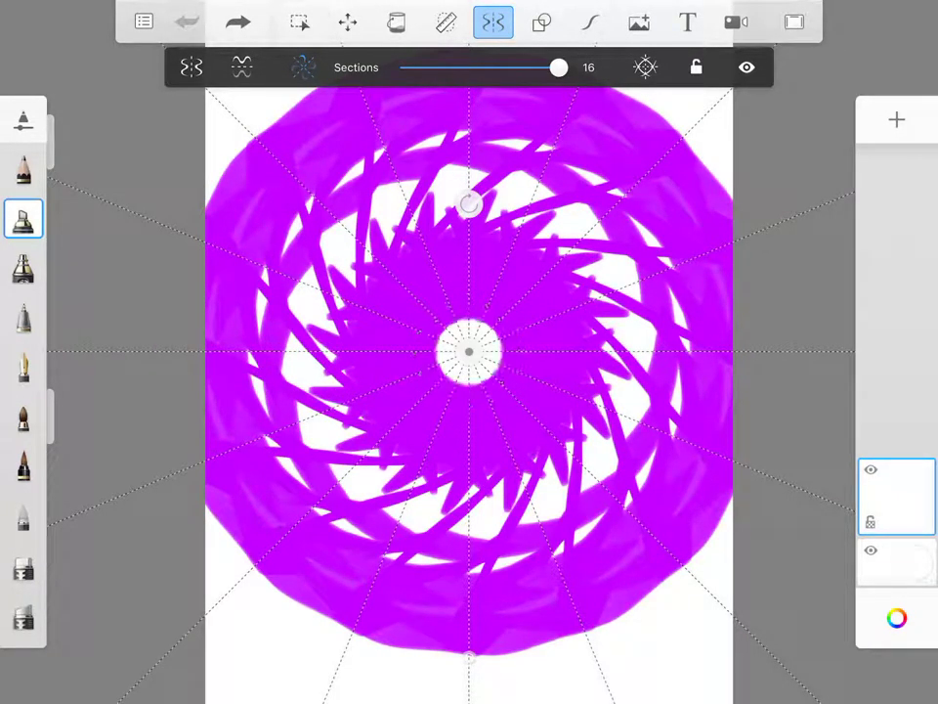
{"action": "left_click_drag", "start_coordinate": [430, 352], "coordinate": [449, 225]}
{"action": "left_click_drag", "start_coordinate": [421, 293], "coordinate": [371, 156]}
{"action": "left_click_drag", "start_coordinate": [449, 293], "coordinate": [469, 215]}
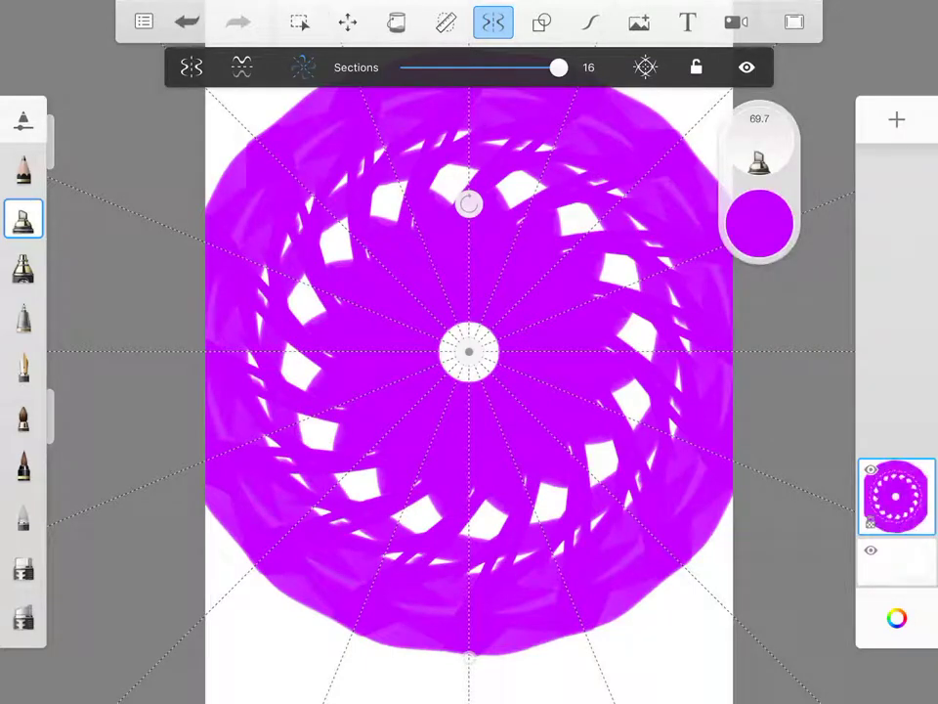
Switch to the Cashmere Eraser and wipe out the purple mandala with large strokes.
{"action": "left_click", "coordinate": [23, 219]}
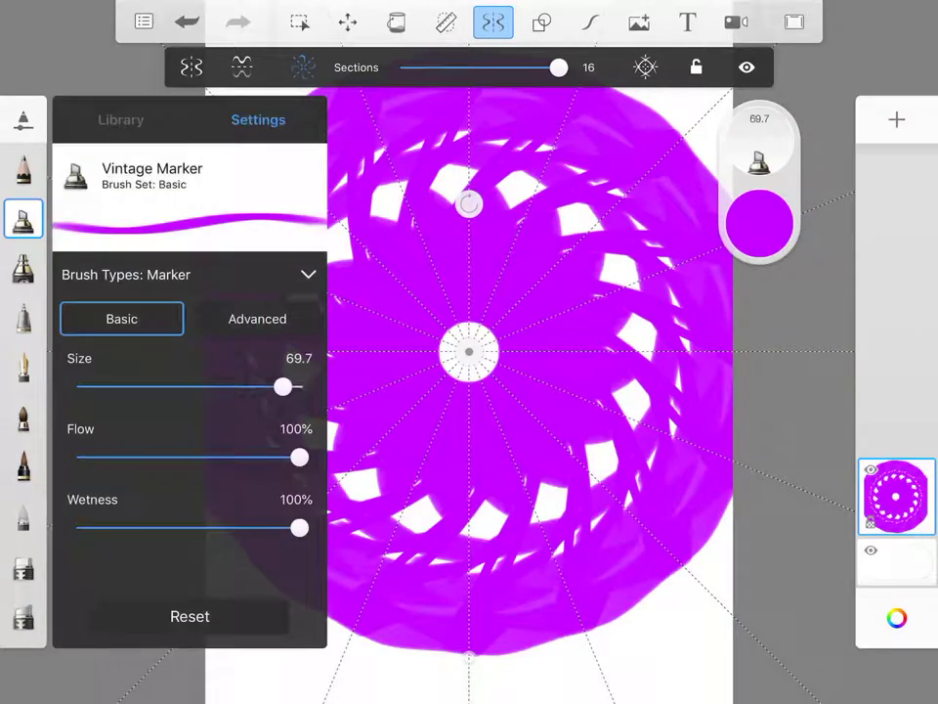
{"action": "scroll", "coordinate": [23, 391], "scroll_direction": "down", "scroll_amount": 5}
{"action": "left_click", "coordinate": [24, 350]}
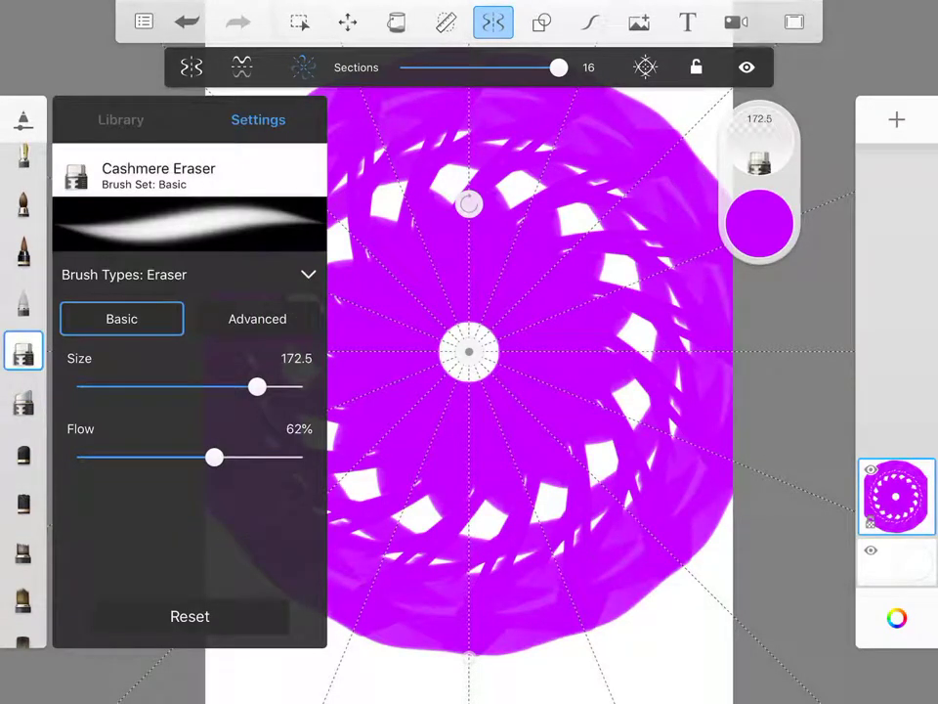
{"action": "left_click", "coordinate": [185, 274]}
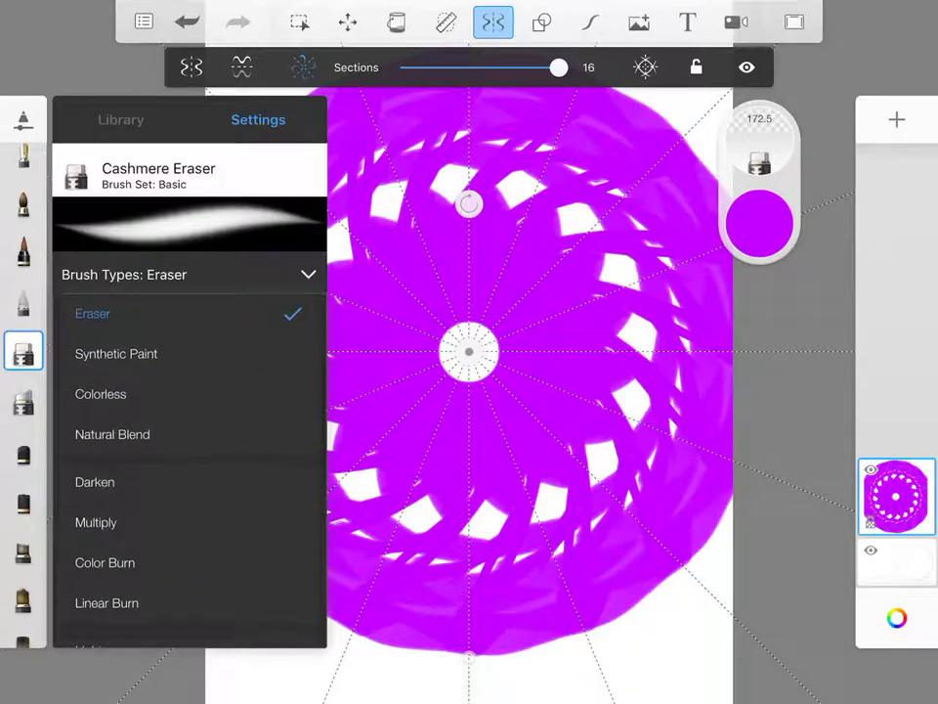
{"action": "scroll", "coordinate": [189, 469], "scroll_direction": "down", "scroll_amount": 3}
{"action": "scroll", "coordinate": [189, 469], "scroll_direction": "up", "scroll_amount": 3}
{"action": "left_click", "coordinate": [548, 440]}
{"action": "mouse_move", "coordinate": [469, 254]}
{"action": "left_mouse_down"}
{"action": "mouse_move", "coordinate": [469, 509]}
{"action": "mouse_move", "coordinate": [547, 566]}
{"action": "left_mouse_up"}
{"action": "left_click_drag", "start_coordinate": [469, 98], "coordinate": [587, 117]}
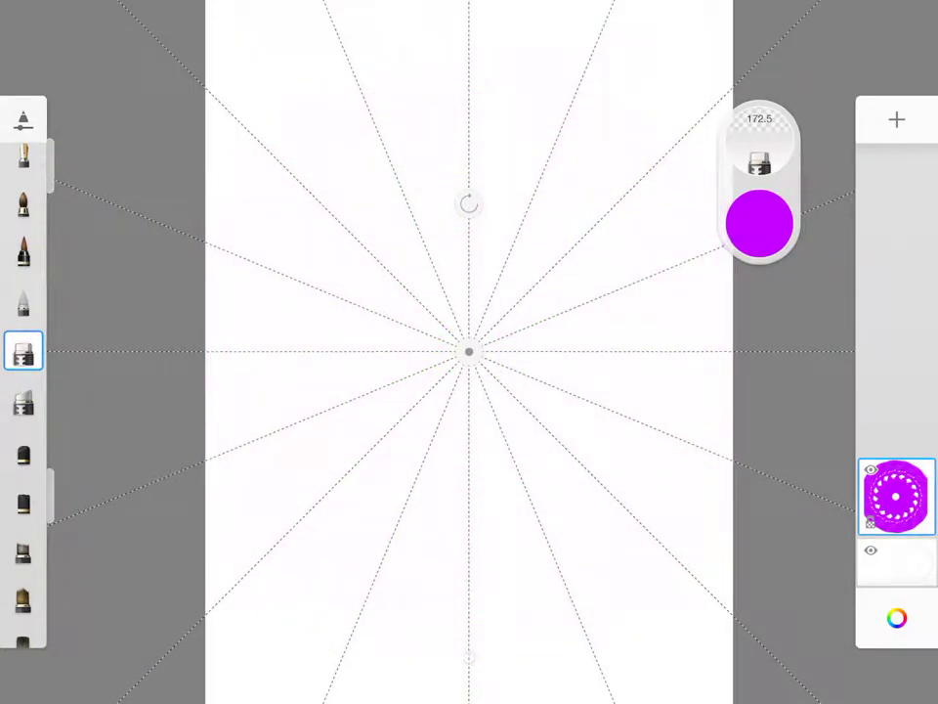
{"action": "scroll", "coordinate": [23, 391], "scroll_direction": "up", "scroll_amount": 3}
{"action": "scroll", "coordinate": [24, 391], "scroll_direction": "down", "scroll_amount": 3}
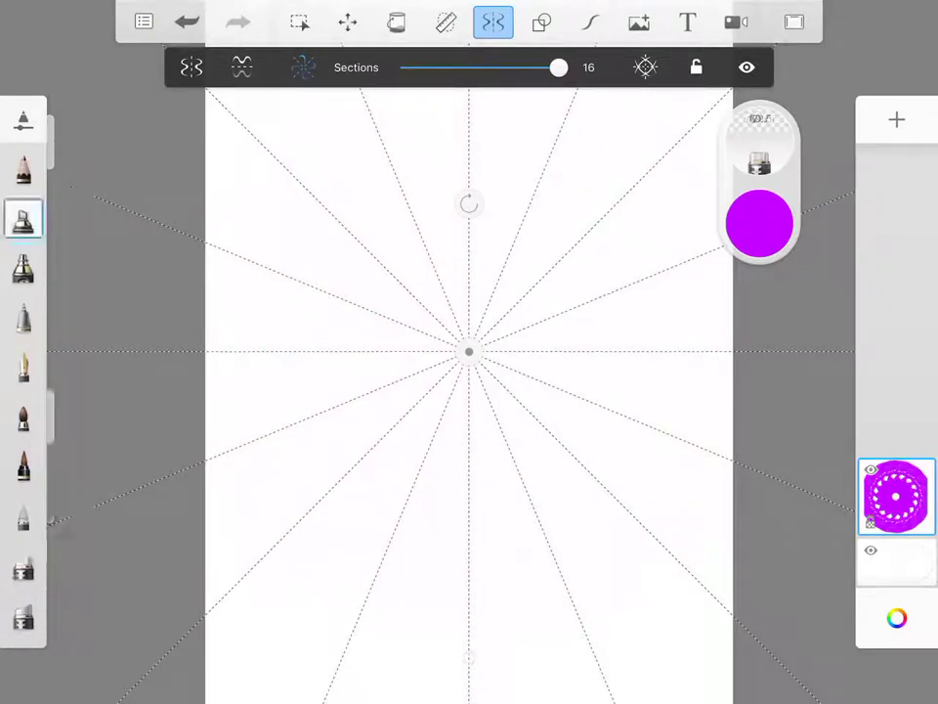
Set the brush colour to cyan (H 186), then paint and undo a thick ring.
{"action": "left_click", "coordinate": [759, 222]}
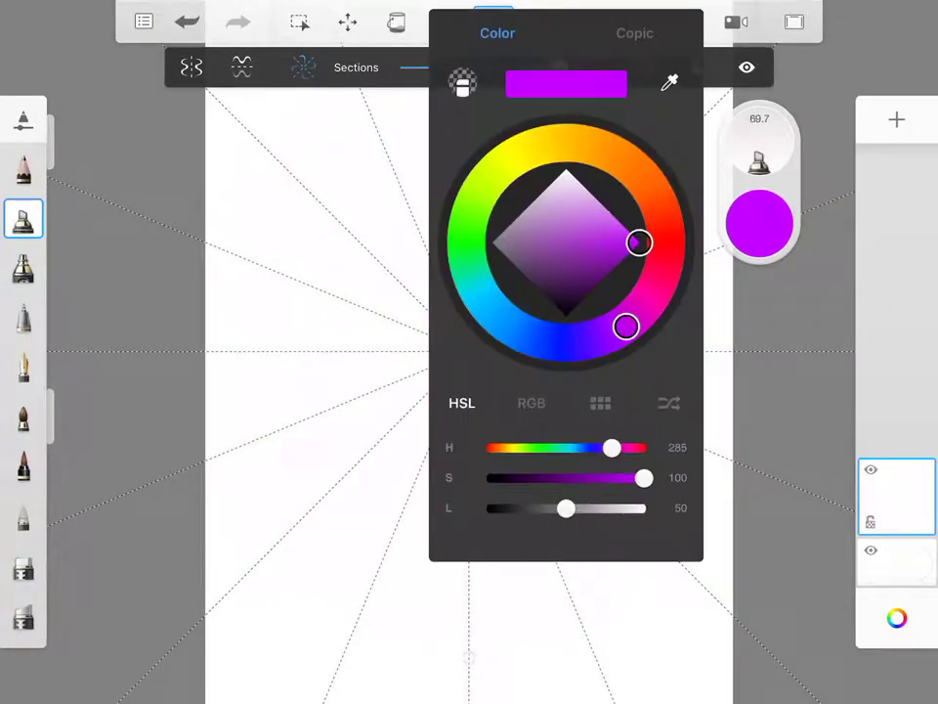
{"action": "left_click_drag", "start_coordinate": [627, 326], "coordinate": [476, 291]}
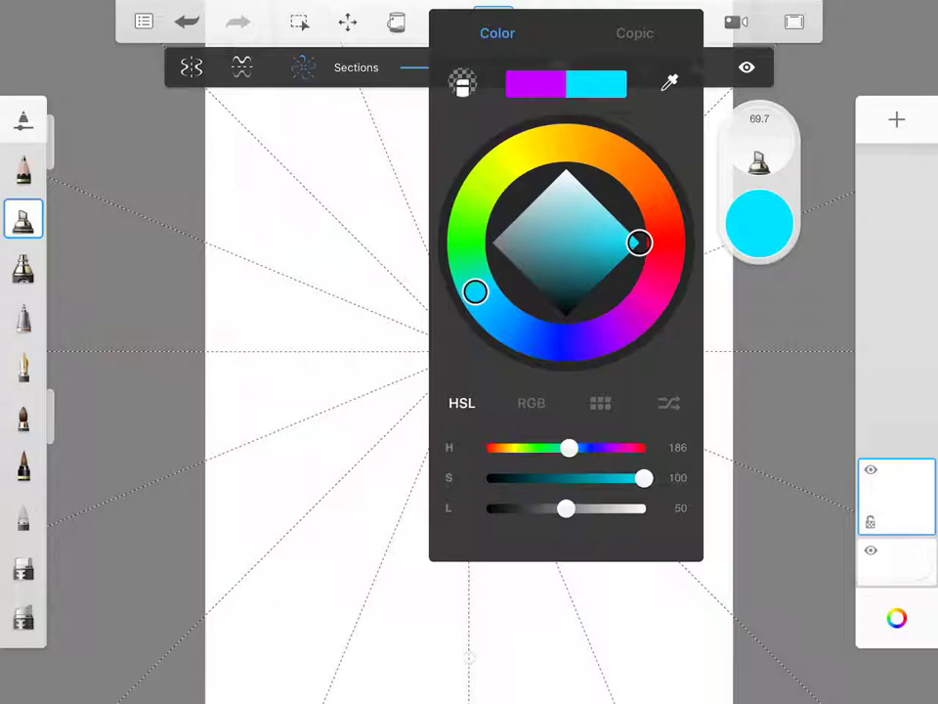
{"action": "left_click", "coordinate": [760, 223]}
{"action": "mouse_move", "coordinate": [494, 118]}
{"action": "left_mouse_down"}
{"action": "mouse_move", "coordinate": [547, 127]}
{"action": "mouse_move", "coordinate": [586, 167]}
{"action": "mouse_move", "coordinate": [547, 108]}
{"action": "mouse_move", "coordinate": [586, 195]}
{"action": "mouse_move", "coordinate": [596, 29]}
{"action": "left_mouse_up"}
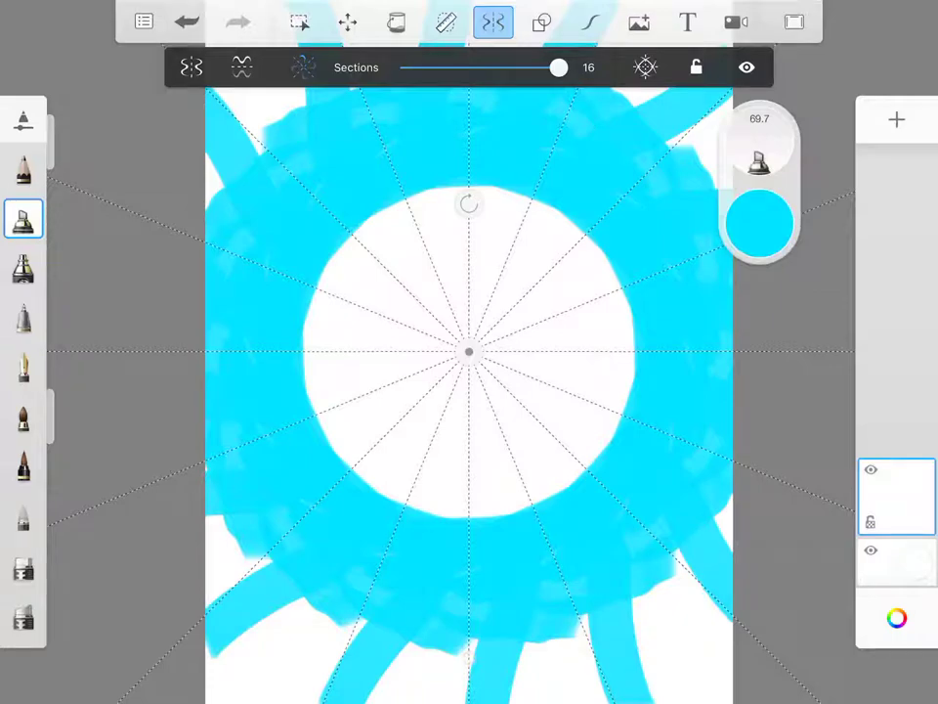
{"action": "key", "text": "ctrl+z"}
Paint rings of cyan dashes and a starburst of spokes around the centre.
{"action": "left_click_drag", "start_coordinate": [285, 200], "coordinate": [286, 242]}
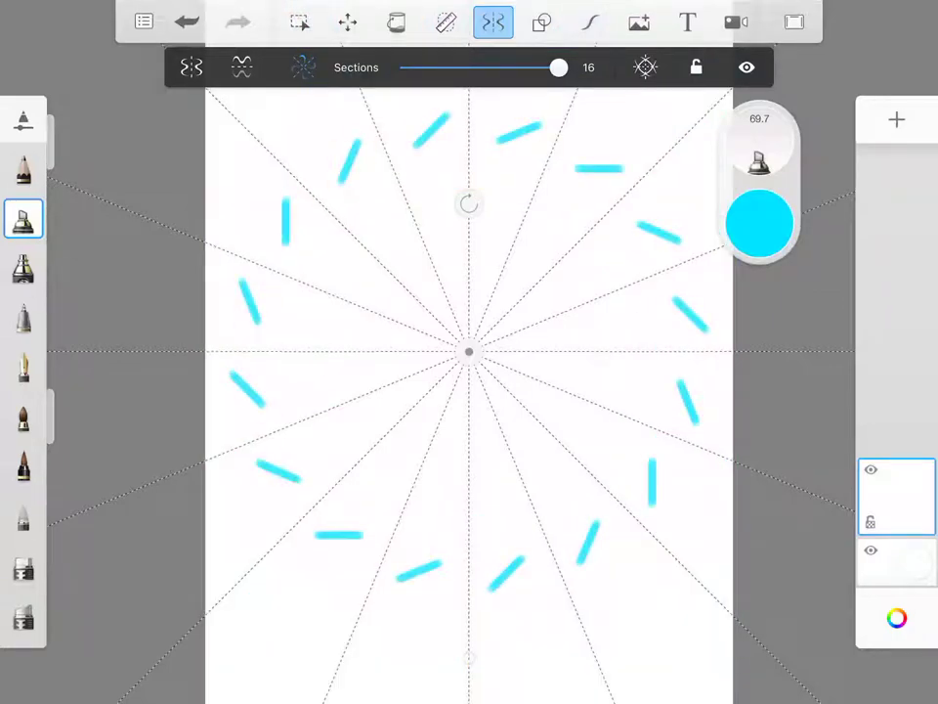
{"action": "left_click_drag", "start_coordinate": [402, 231], "coordinate": [403, 269]}
{"action": "left_click_drag", "start_coordinate": [469, 342], "coordinate": [469, 273]}
{"action": "left_click_drag", "start_coordinate": [306, 136], "coordinate": [308, 174]}
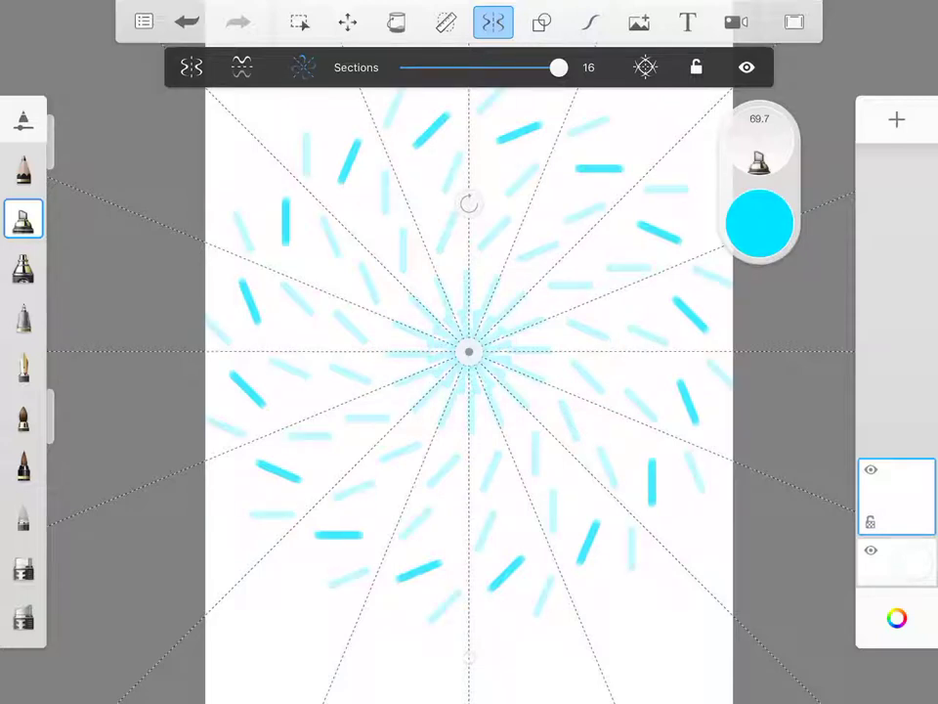
{"action": "left_click_drag", "start_coordinate": [523, 606], "coordinate": [489, 645]}
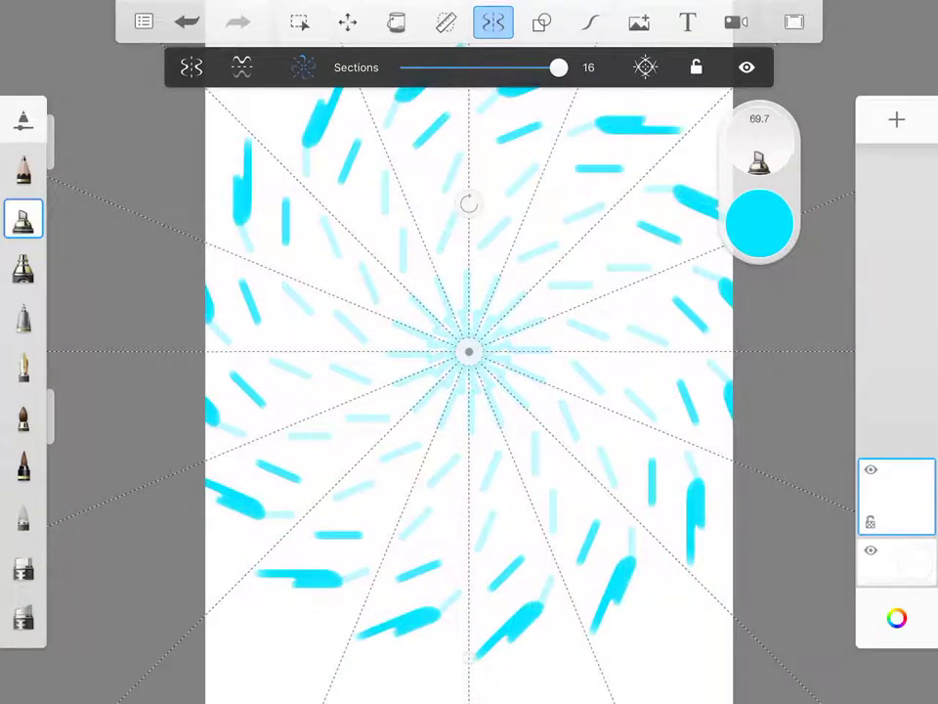
Draw cyan blob rings and wide sweeping strokes into interlaced looping petals.
{"action": "mouse_move", "coordinate": [470, 235]}
{"action": "left_mouse_down"}
{"action": "mouse_move", "coordinate": [528, 249]}
{"action": "mouse_move", "coordinate": [562, 283]}
{"action": "left_mouse_up"}
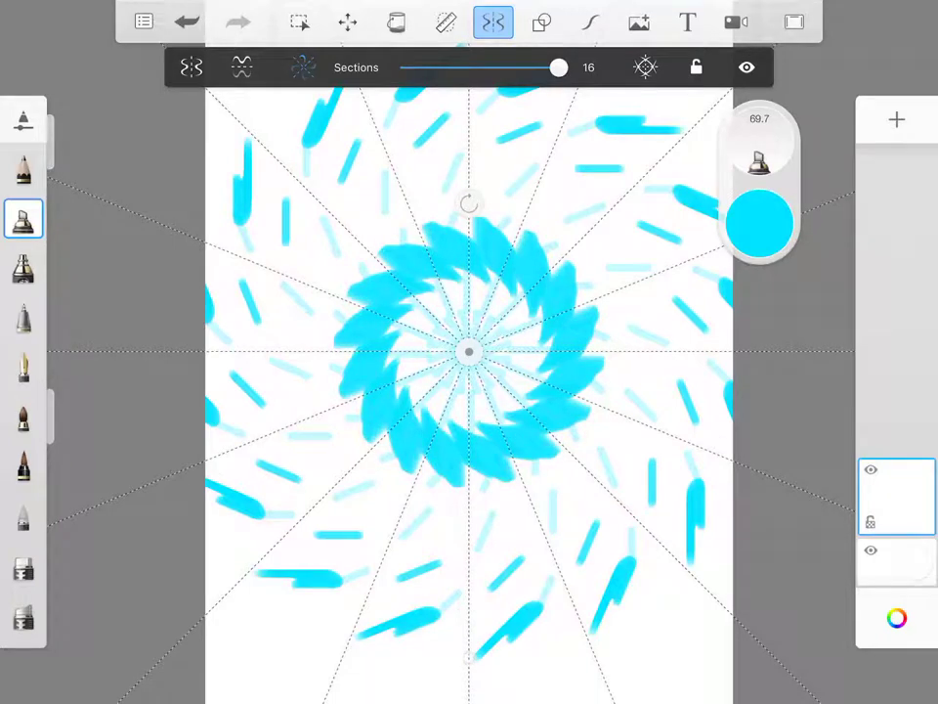
{"action": "left_click_drag", "start_coordinate": [469, 137], "coordinate": [557, 146]}
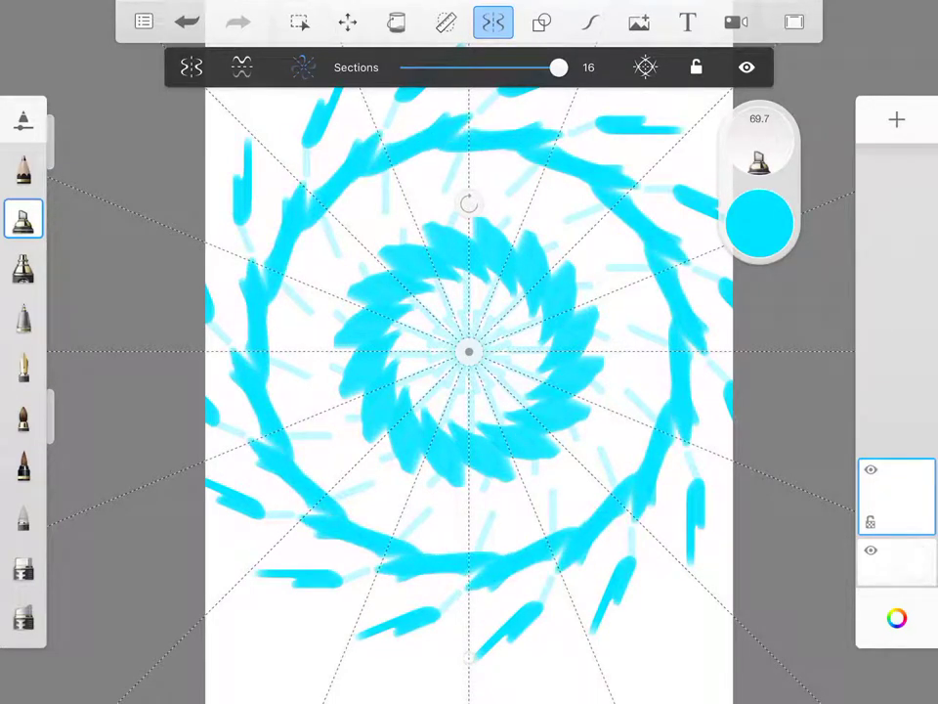
{"action": "left_click_drag", "start_coordinate": [488, 469], "coordinate": [313, 157]}
{"action": "left_click_drag", "start_coordinate": [254, 225], "coordinate": [268, 371]}
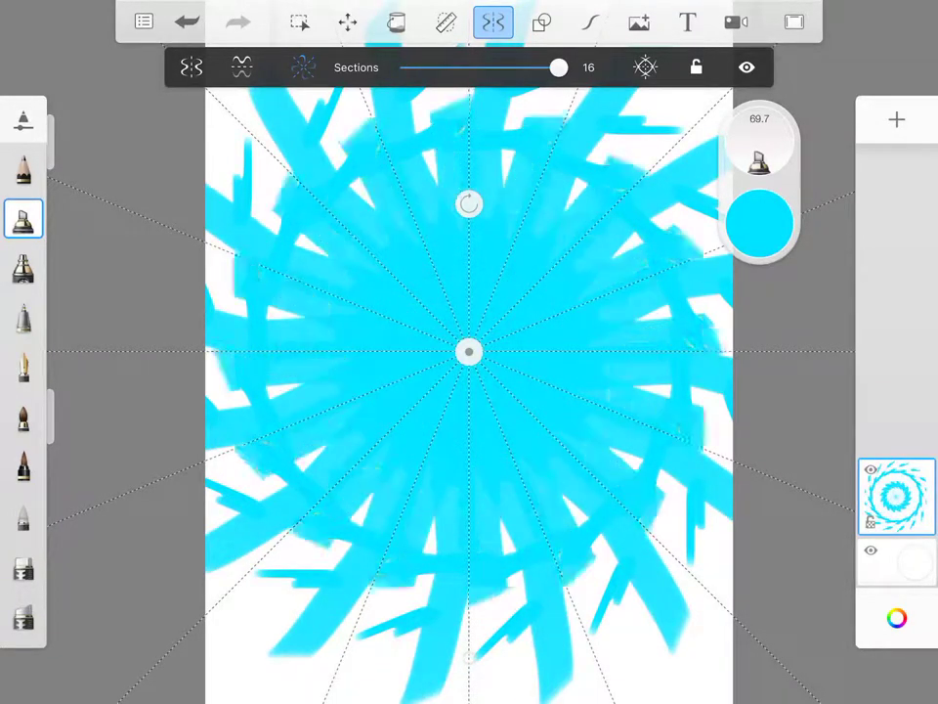
{"action": "left_click_drag", "start_coordinate": [460, 108], "coordinate": [504, 132]}
{"action": "left_click_drag", "start_coordinate": [459, 464], "coordinate": [499, 381]}
{"action": "left_click_drag", "start_coordinate": [411, 137], "coordinate": [293, 371]}
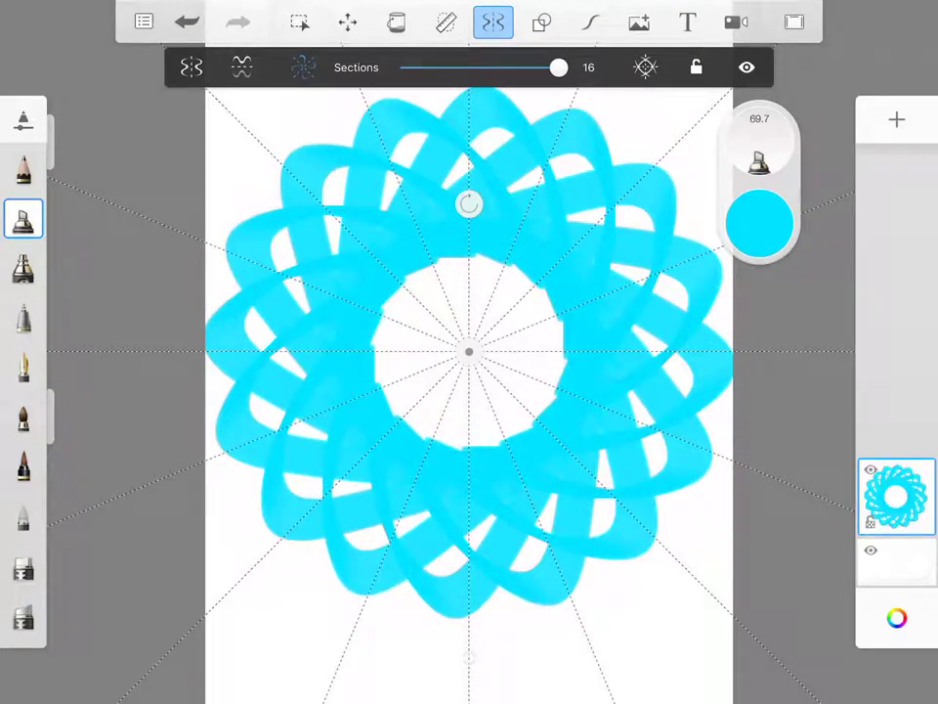
Add faint cyan petals in the centre and scatter short cyan sprinkle dashes around the flower.
{"action": "mouse_move", "coordinate": [496, 284]}
{"action": "left_mouse_down"}
{"action": "mouse_move", "coordinate": [499, 324]}
{"action": "mouse_move", "coordinate": [509, 332]}
{"action": "left_mouse_up"}
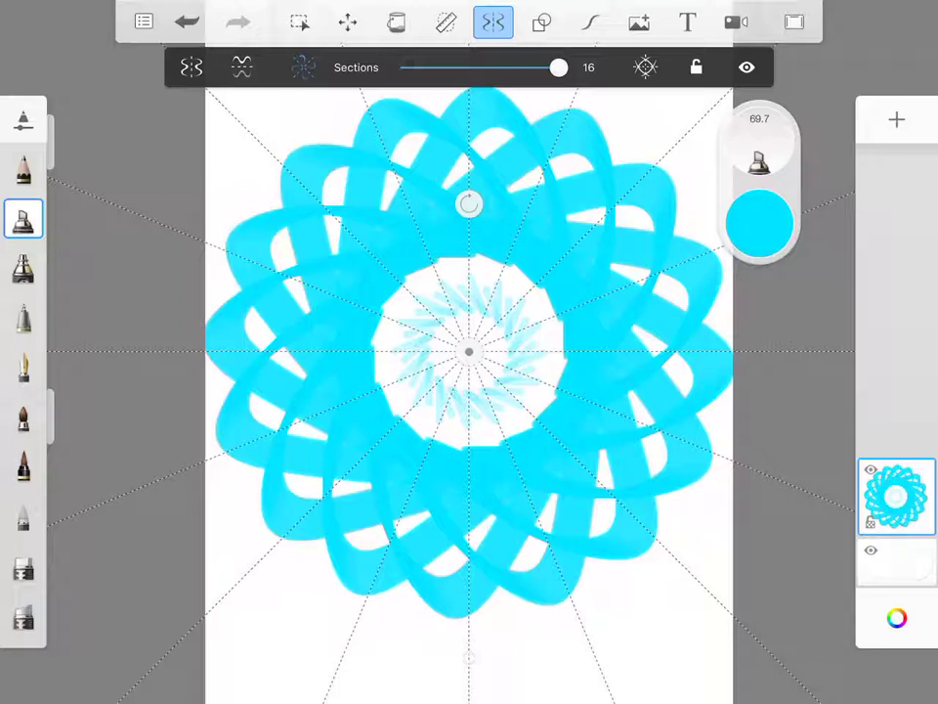
{"action": "left_click_drag", "start_coordinate": [276, 610], "coordinate": [285, 644]}
{"action": "left_click_drag", "start_coordinate": [243, 527], "coordinate": [245, 557]}
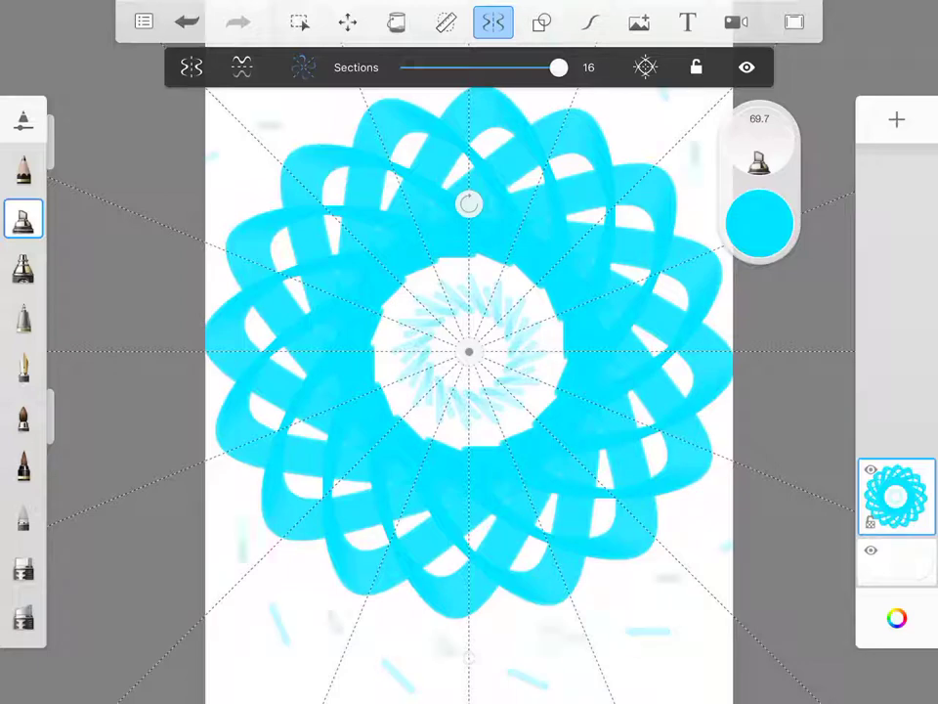
{"action": "left_click_drag", "start_coordinate": [695, 141], "coordinate": [697, 179]}
{"action": "left_click_drag", "start_coordinate": [674, 653], "coordinate": [713, 653]}
{"action": "left_click_drag", "start_coordinate": [211, 487], "coordinate": [213, 516]}
{"action": "left_click_drag", "start_coordinate": [222, 177], "coordinate": [252, 164]}
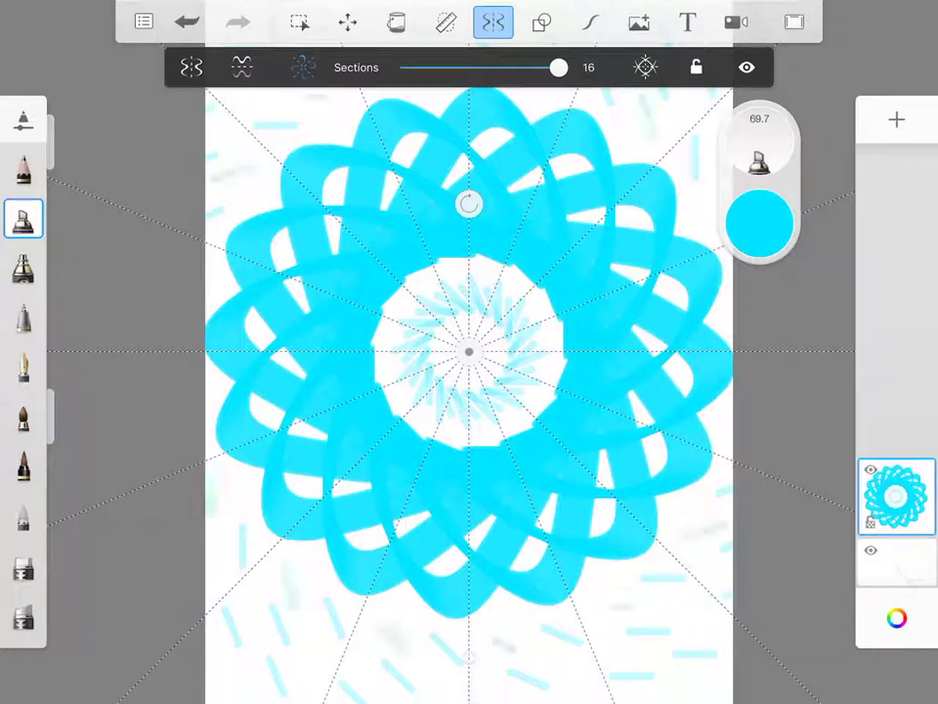
{"action": "left_click_drag", "start_coordinate": [713, 536], "coordinate": [732, 523]}
{"action": "left_click_drag", "start_coordinate": [289, 606], "coordinate": [275, 640]}
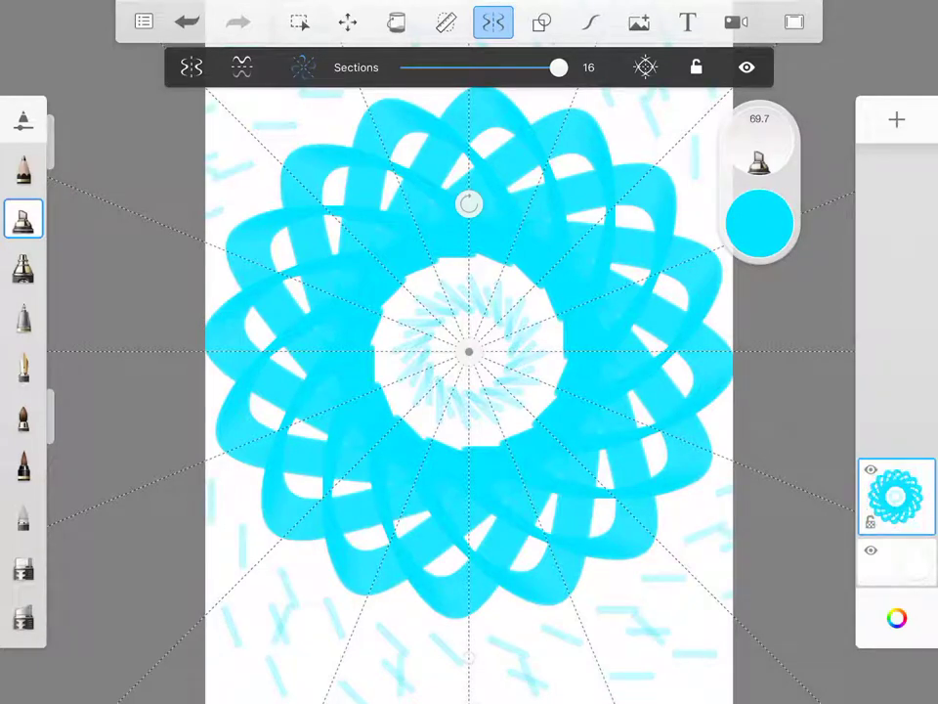
{"action": "left_click", "coordinate": [144, 22]}
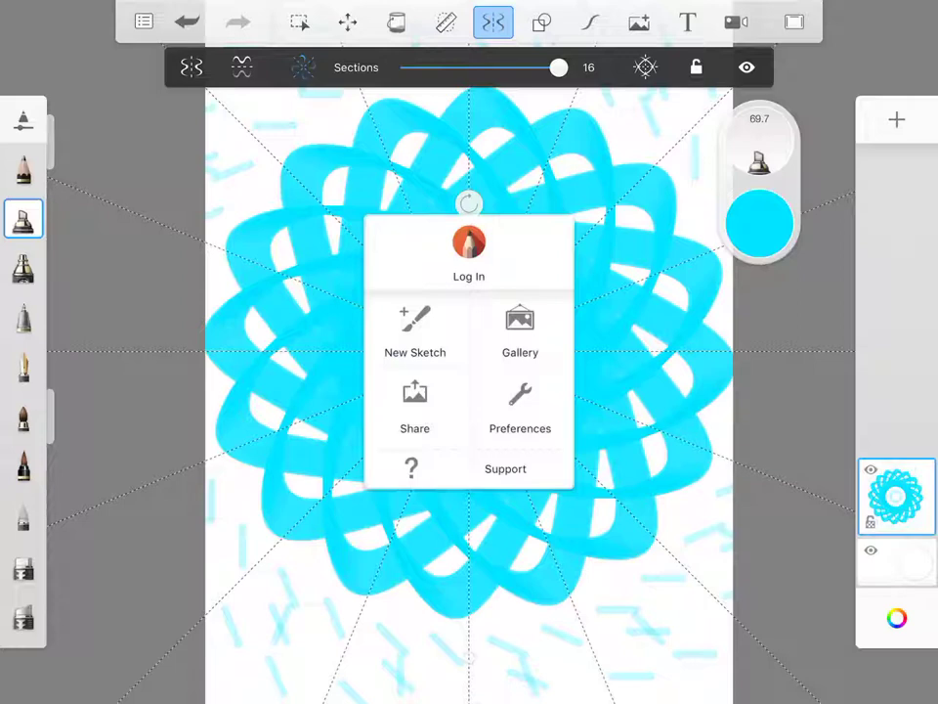
Save the current sketch to the gallery as "Untitled" and start editing its title.
{"action": "left_click", "coordinate": [520, 332]}
{"action": "left_click", "coordinate": [479, 248]}
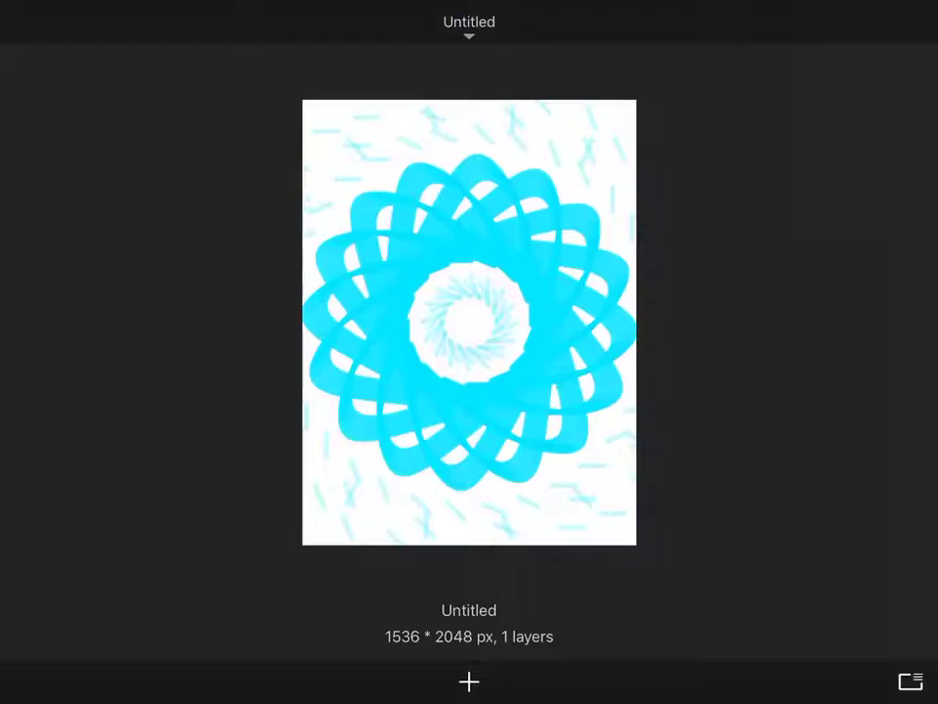
{"action": "left_click", "coordinate": [469, 610]}
Name the sketch "Moo Tastic special", then swipe down to open Control Center.
{"action": "key", "text": "BackSpace"}
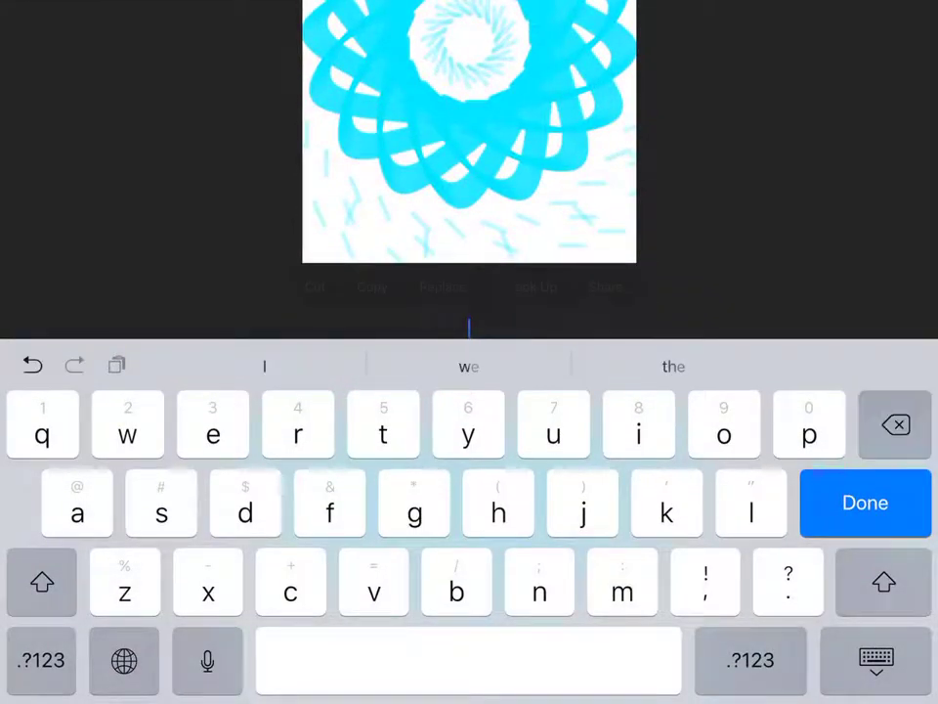
{"action": "type", "text": "Moo "}
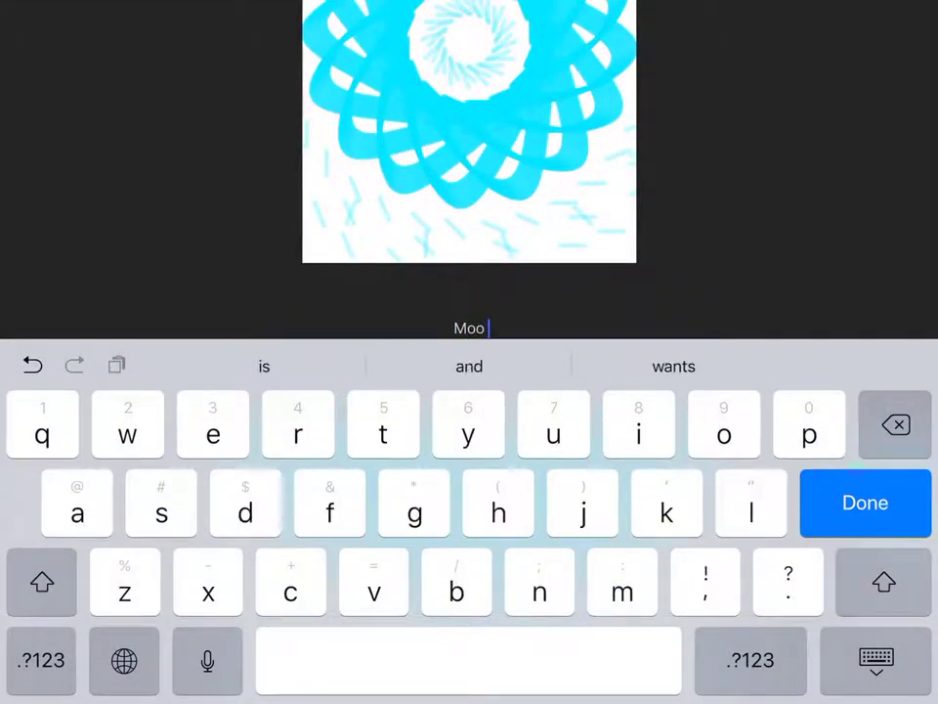
{"action": "type", "text": "tasic"}
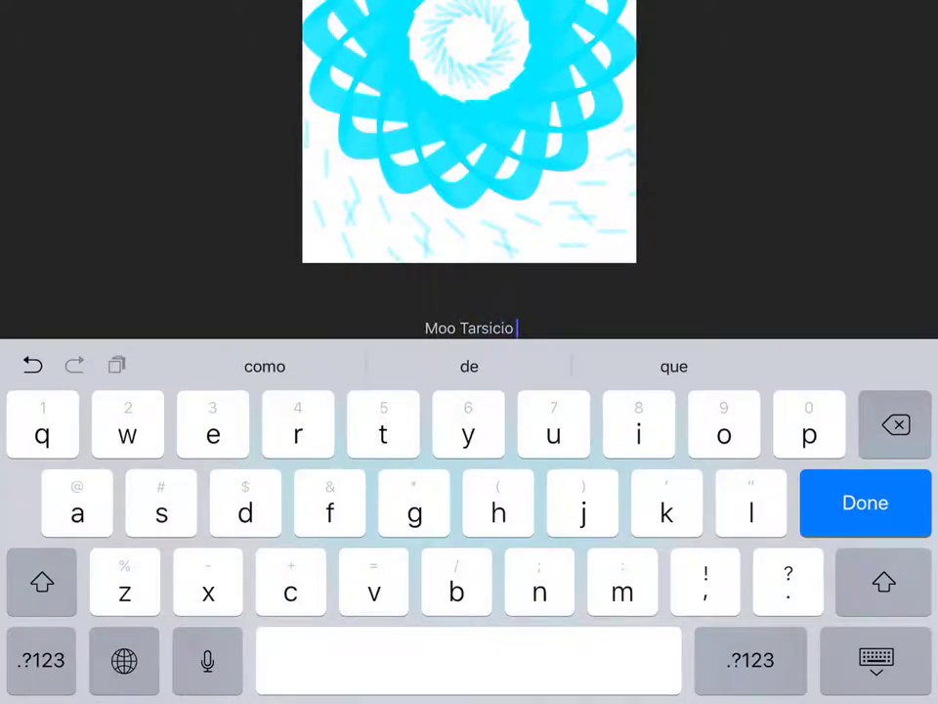
{"action": "key", "text": "BackSpace"}
{"action": "key", "text": "BackSpace"}
{"action": "key", "text": "BackSpace"}
{"action": "key", "text": "BackSpace"}
{"action": "key", "text": "BackSpace"}
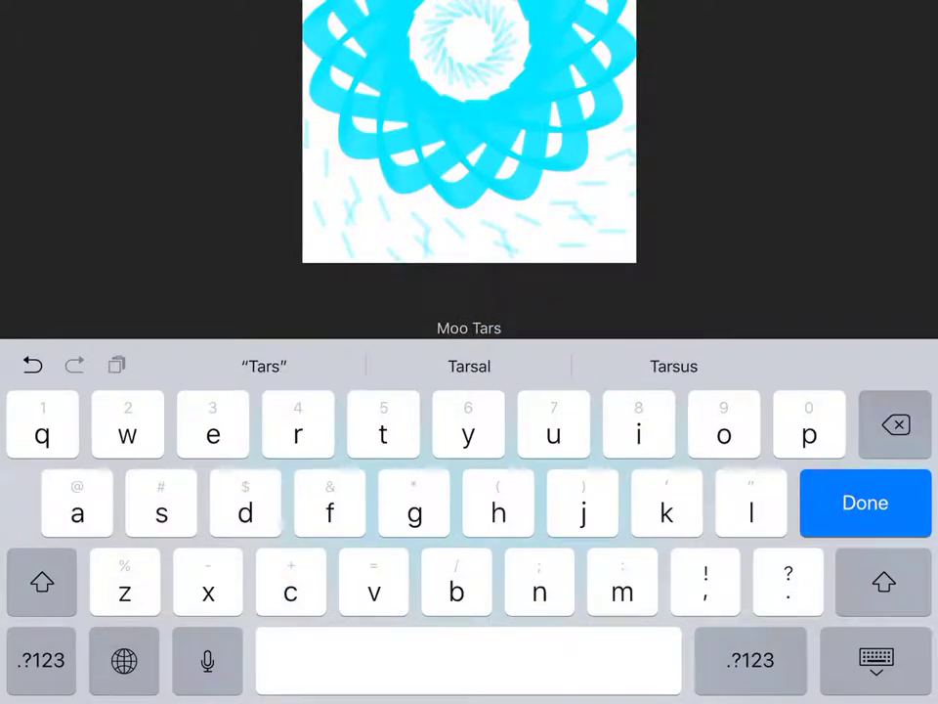
{"action": "key", "text": "BackSpace"}
{"action": "key", "text": "BackSpace"}
{"action": "type", "text": "sr"}
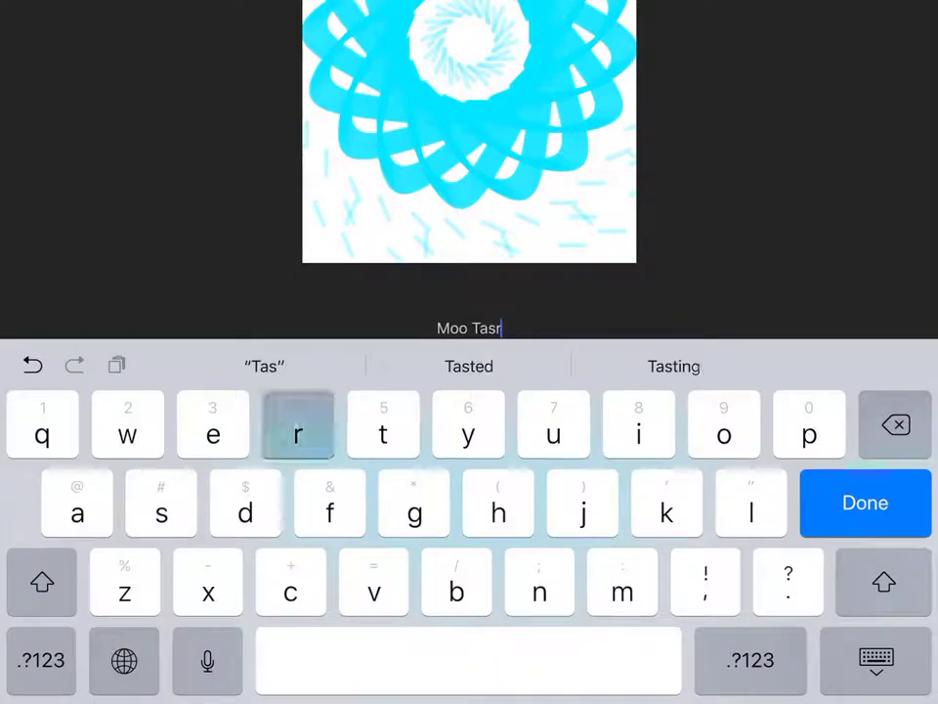
{"action": "key", "text": "BackSpace"}
{"action": "type", "text": "tic"}
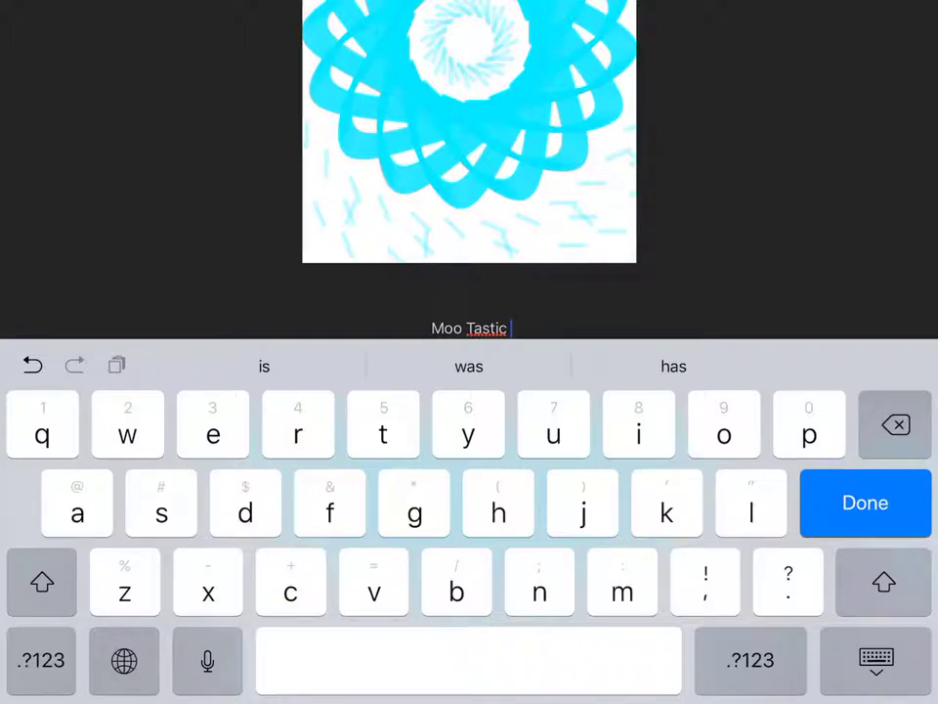
{"action": "left_click", "coordinate": [161, 503]}
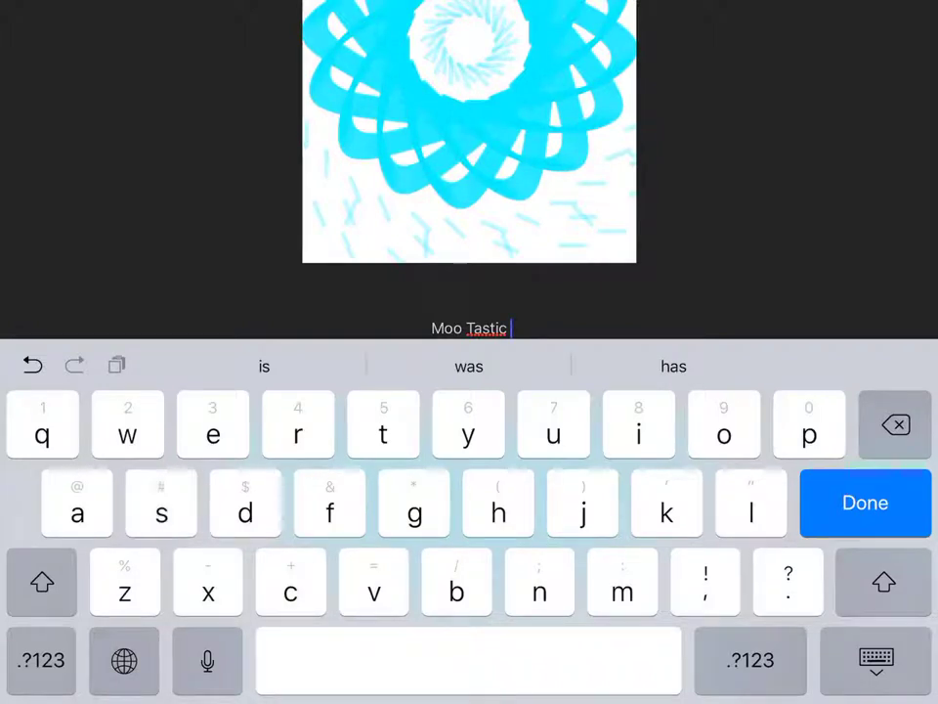
{"action": "type", "text": "spe"}
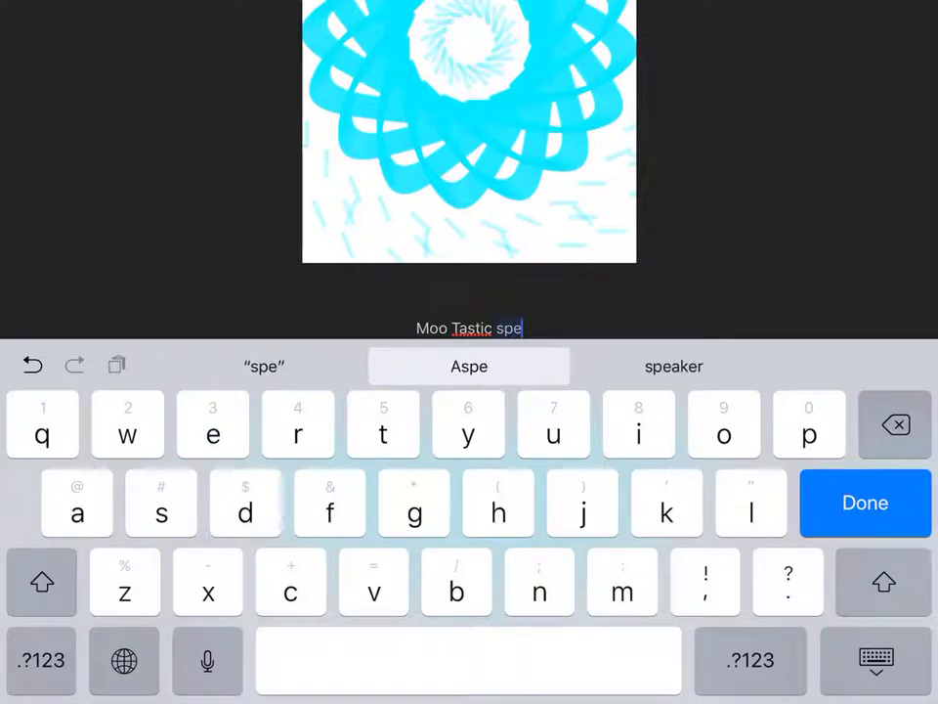
{"action": "type", "text": "cc"}
{"action": "key", "text": "BackSpace"}
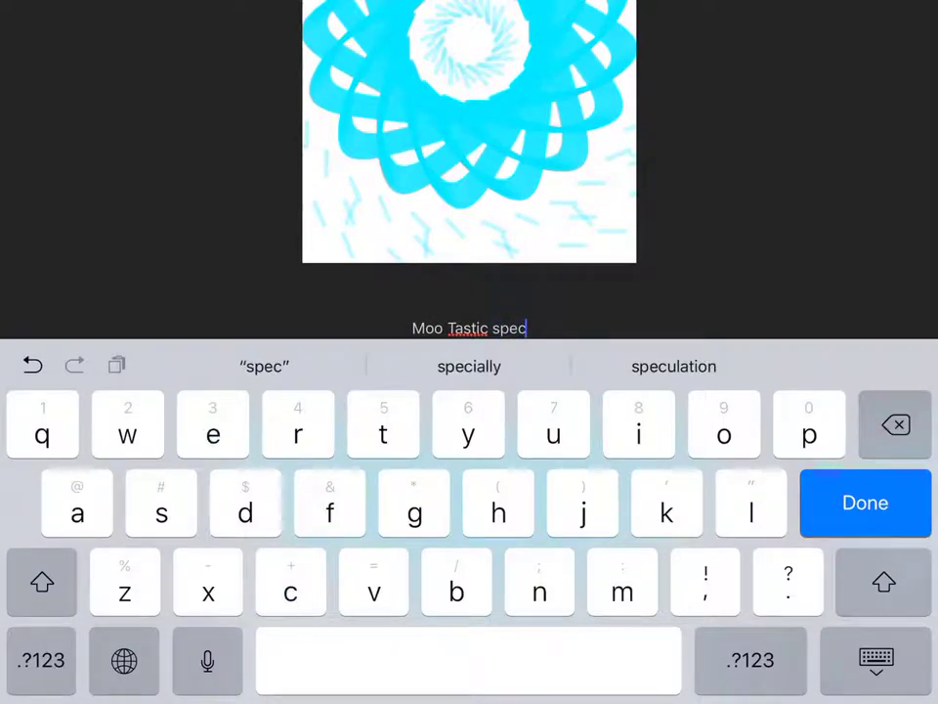
{"action": "type", "text": "ial"}
{"action": "key", "text": "Return"}
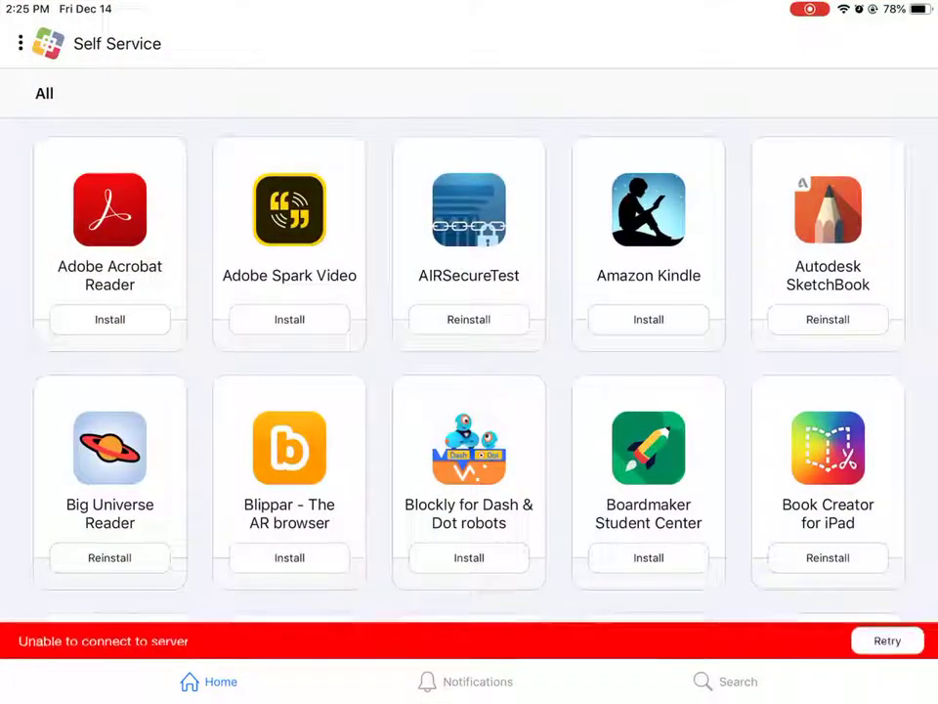
{"action": "left_click_drag", "start_coordinate": [860, 9], "coordinate": [860, 391]}
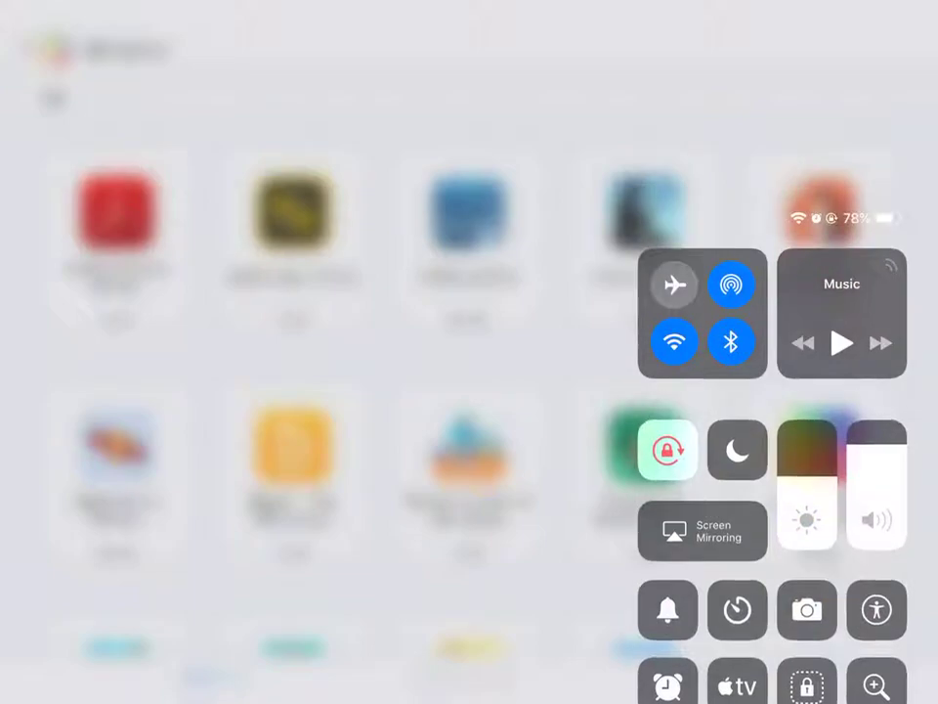